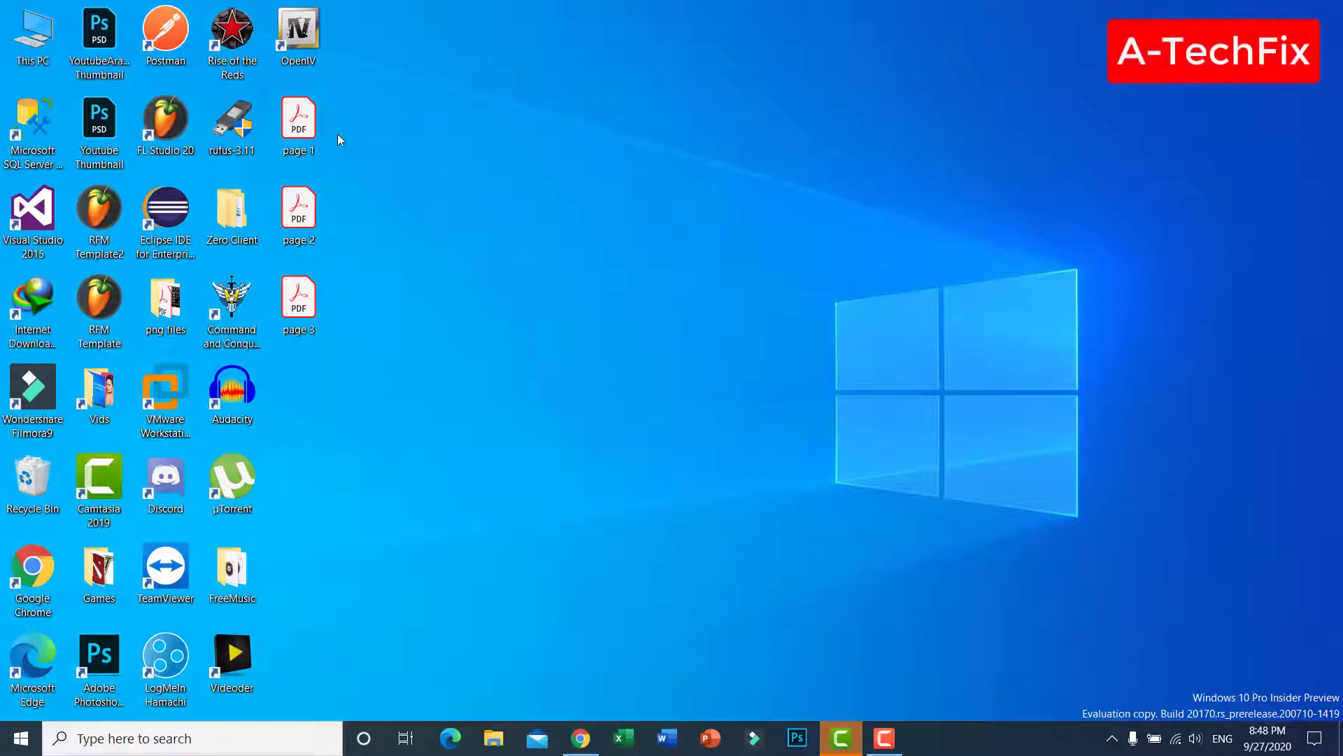
# Step: Open the page 1, page 2 and page 3 PDFs from the desktop as Acrobat documents
pyautogui.doubleClick(299, 131)
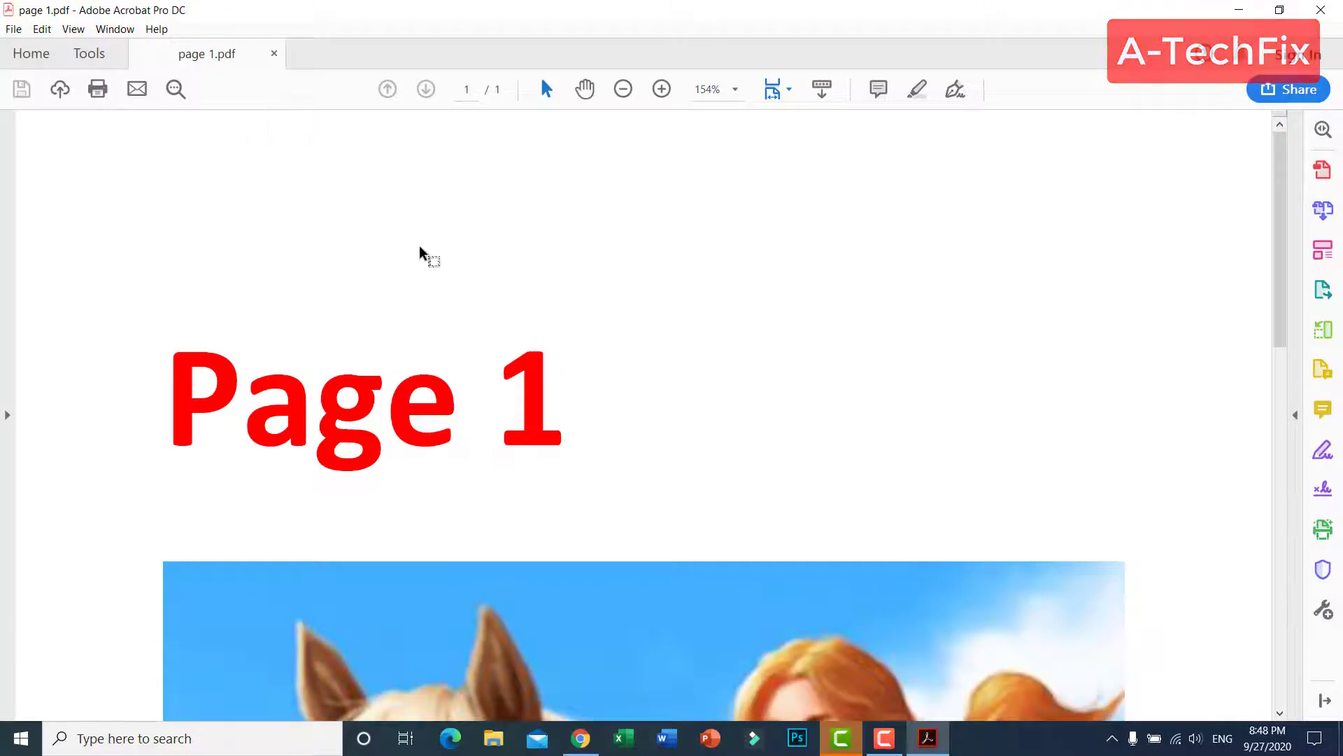
pyautogui.keyDown('ctrl'); pyautogui.scroll(-3, 419, 258); pyautogui.keyUp('ctrl')
pyautogui.keyDown('ctrl'); pyautogui.scroll(-1, 419, 258); pyautogui.keyUp('ctrl')
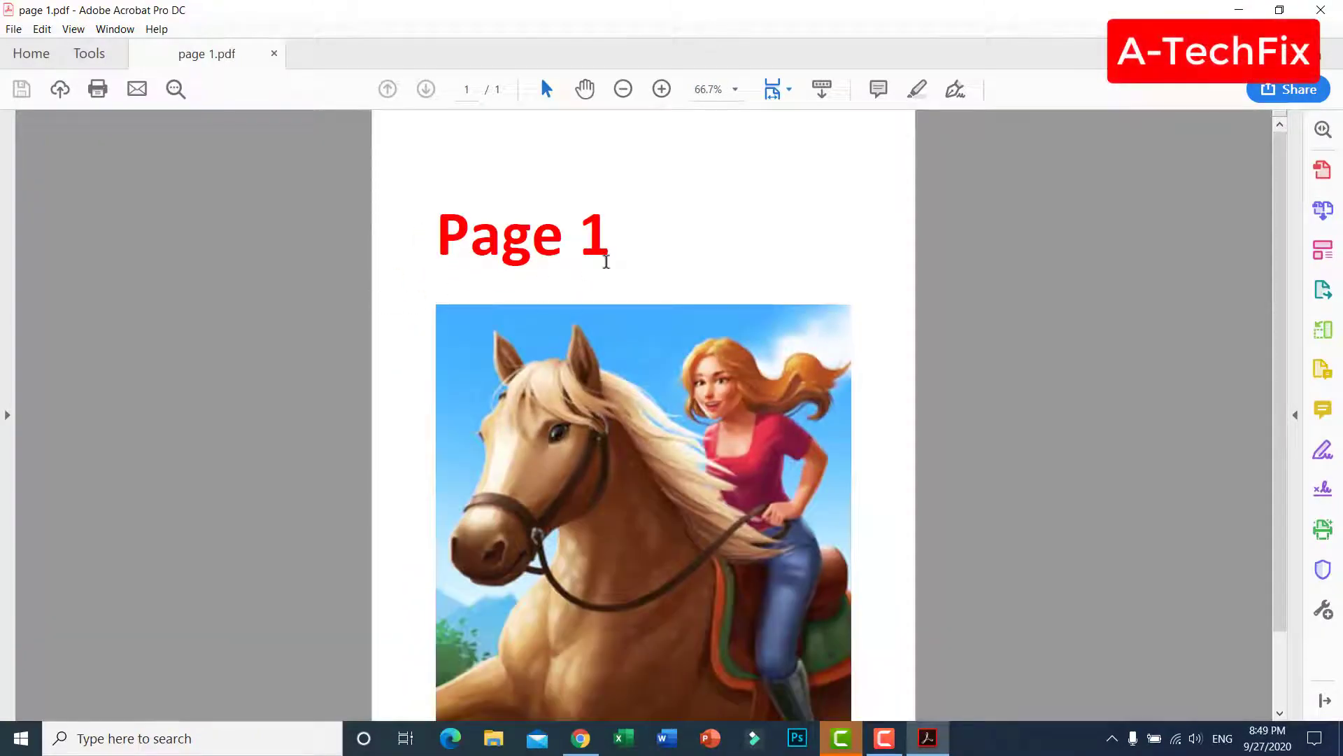
pyautogui.keyDown('ctrl'); pyautogui.scroll(-1, 605, 261); pyautogui.keyUp('ctrl')
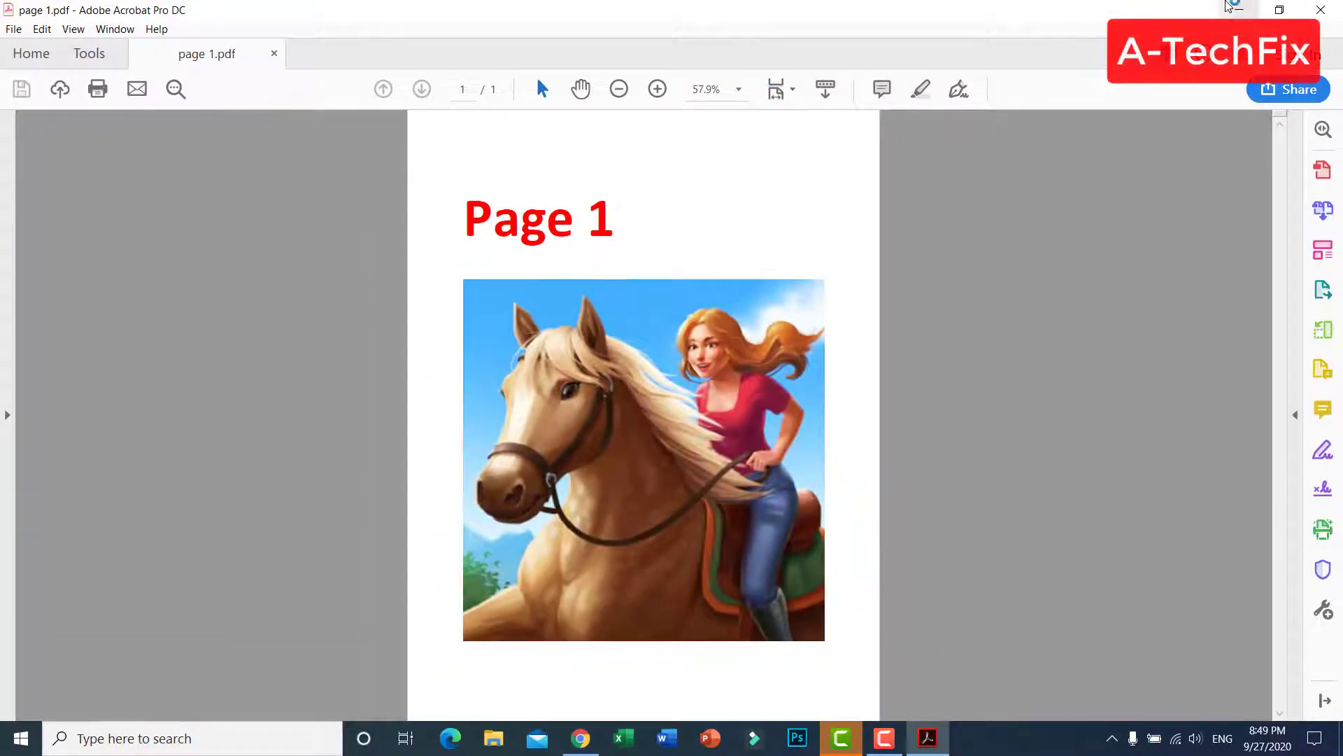
pyautogui.hotkey('alt', 'F4')
pyautogui.doubleClick(312, 210)
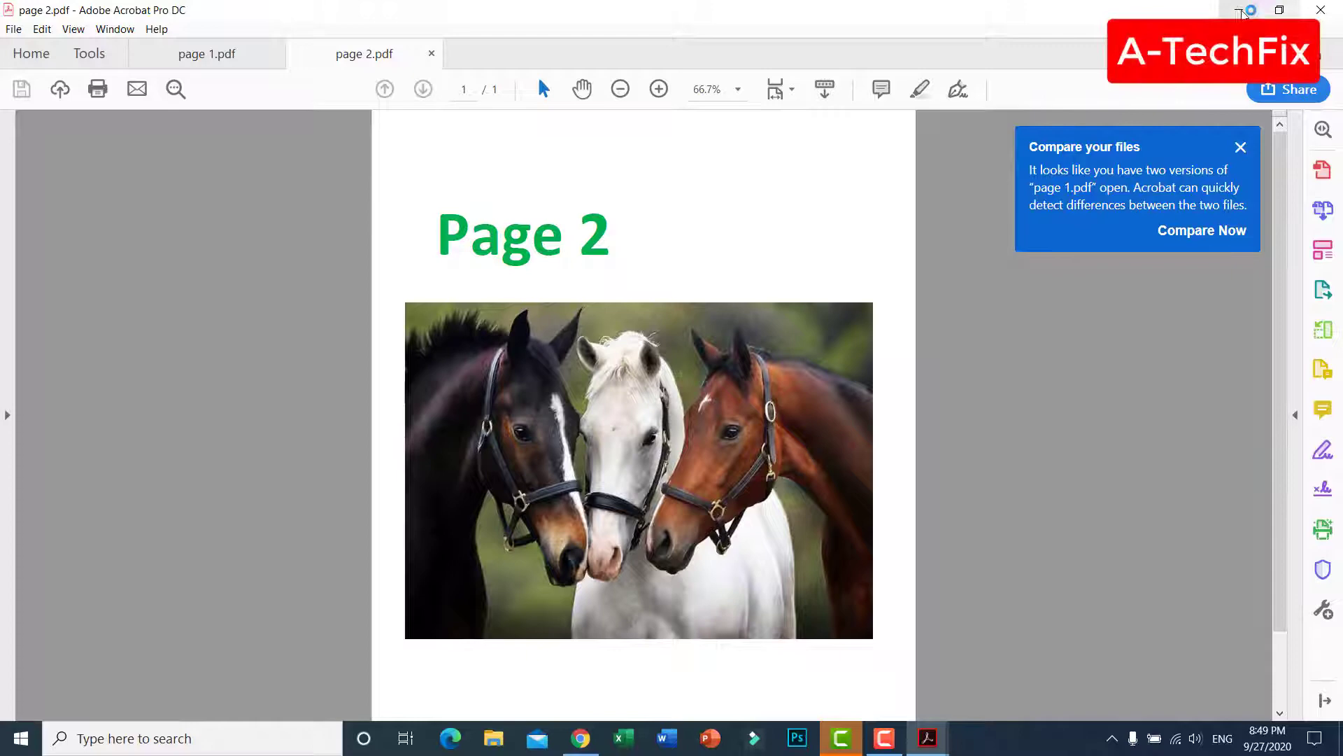
pyautogui.click(1241, 11)
pyautogui.doubleClick(302, 304)
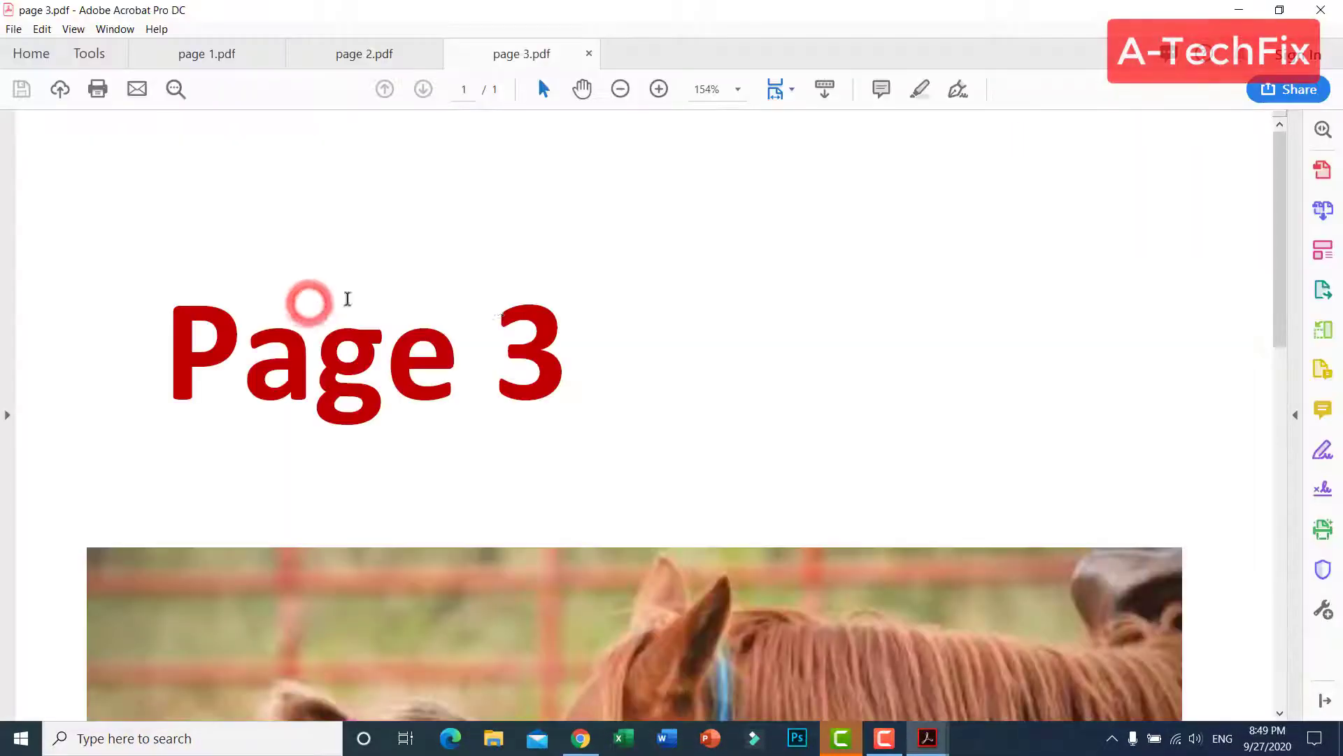
pyautogui.hotkey('ctrl', '-')
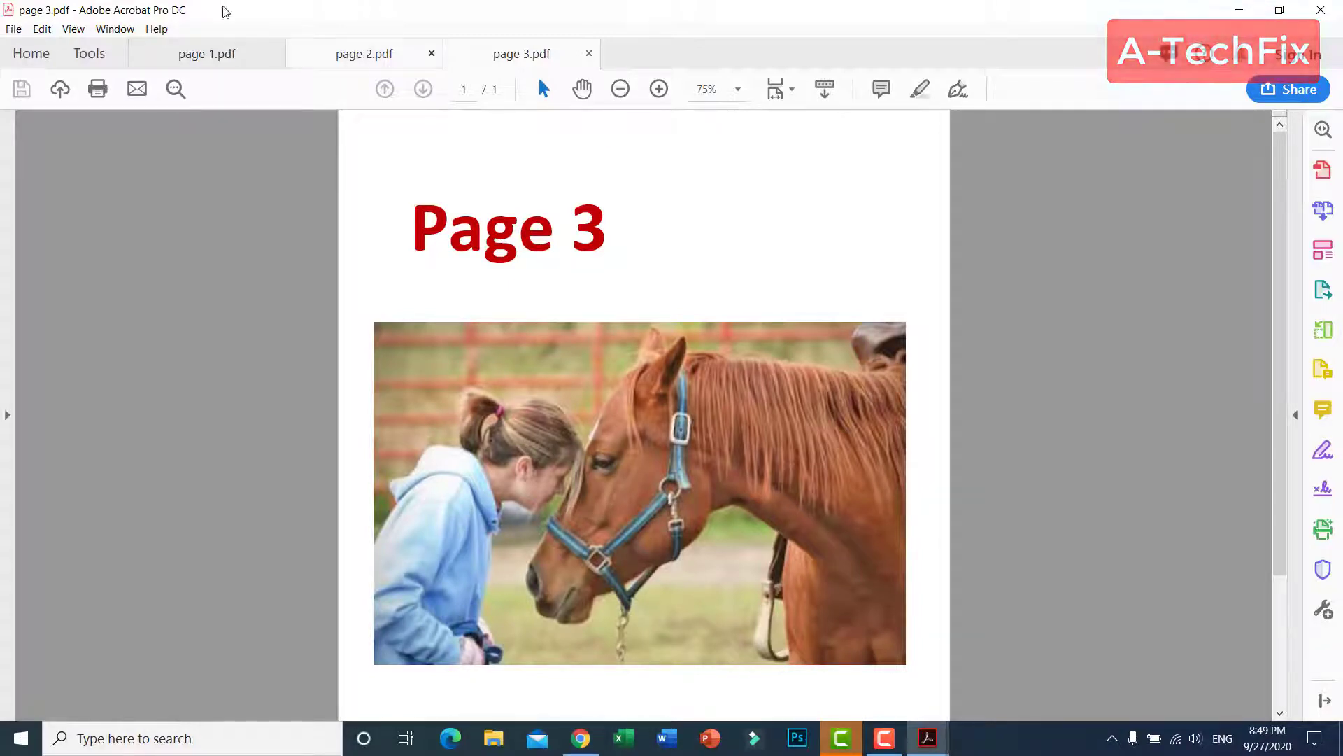
# Step: Flip through the page 1, 2 and 3 documents, then minimize Acrobat to the desktop
pyautogui.click(216, 52)
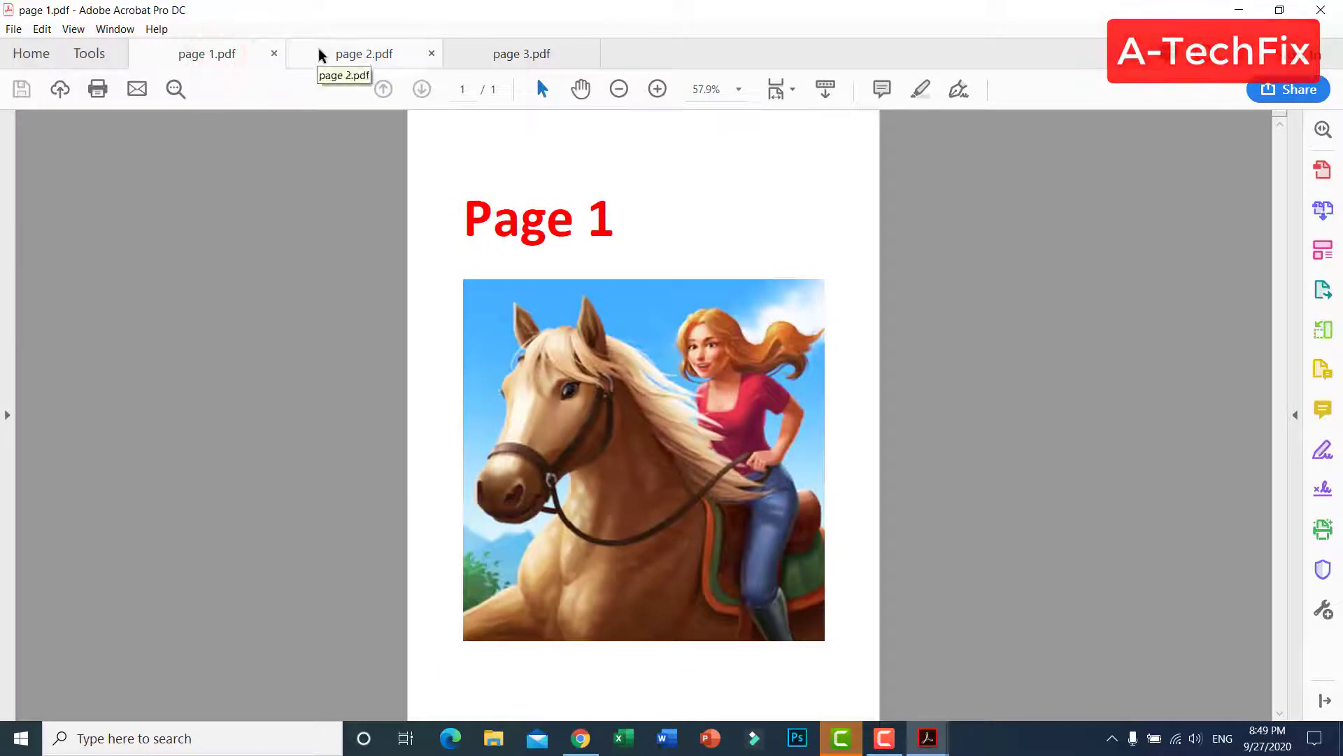
pyautogui.click(330, 53)
pyautogui.click(503, 52)
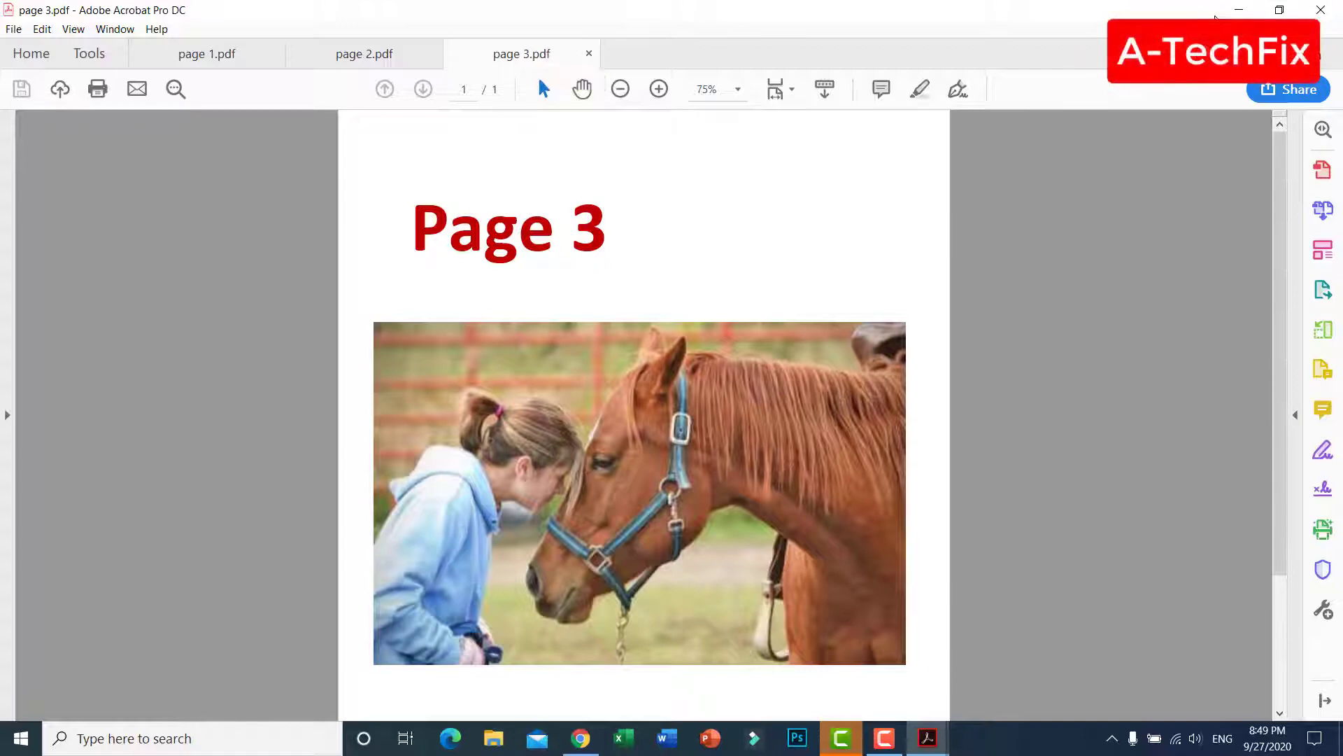
pyautogui.click(1238, 10)
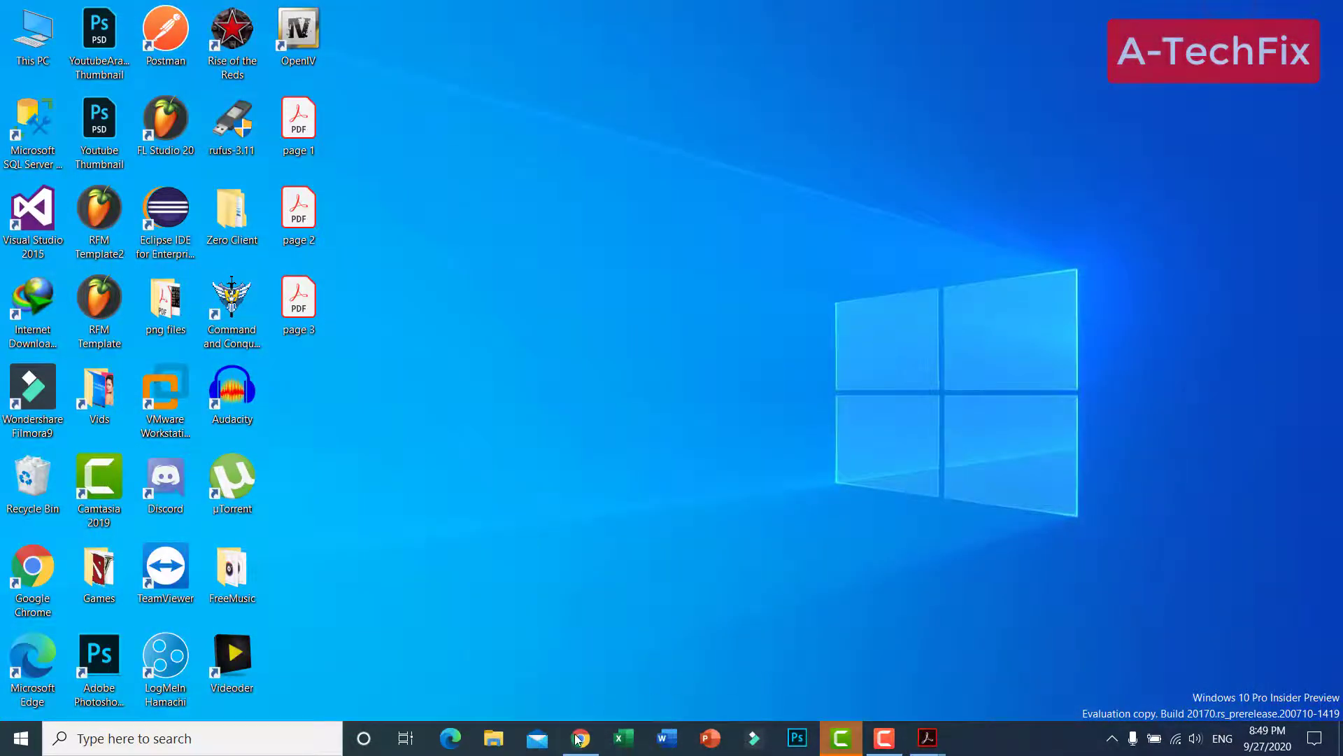
# Step: Search Google in Chrome for 'pdf combiner' and go to the combinepdf.com result
pyautogui.click(579, 739)
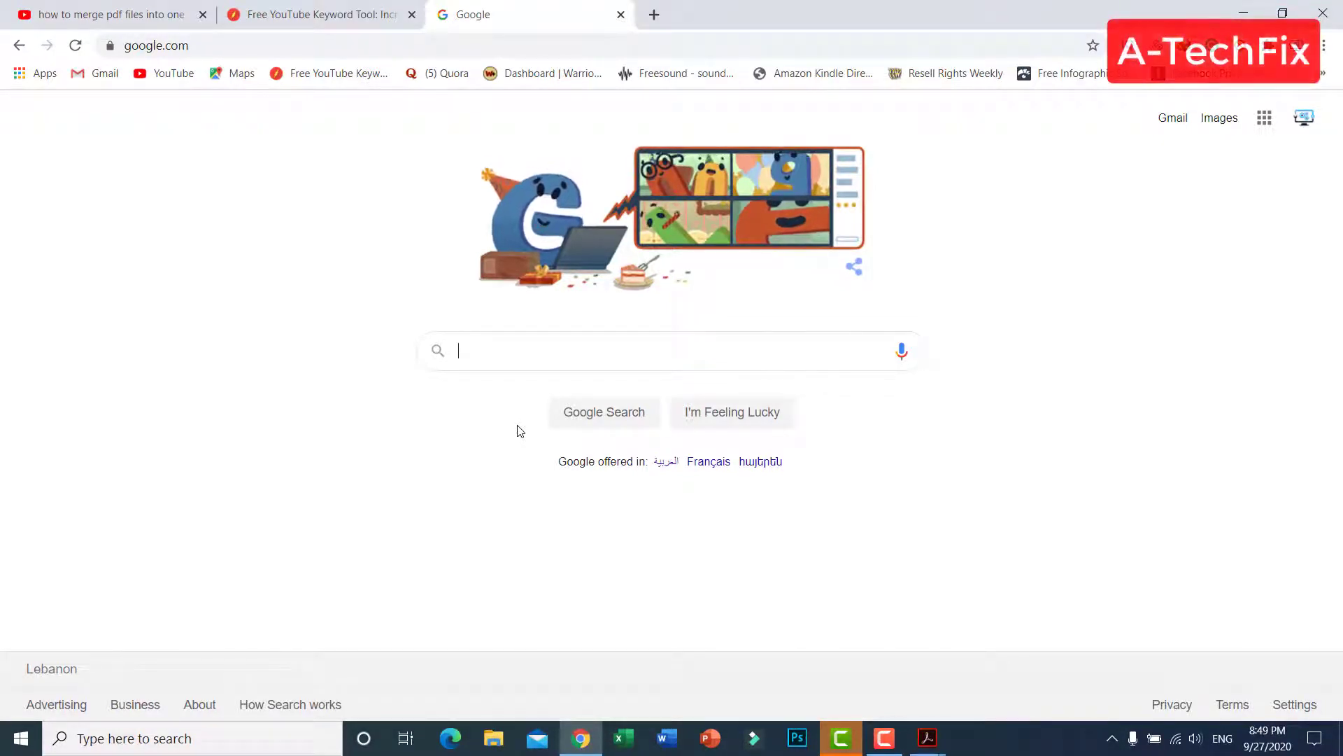
pyautogui.write('pd')
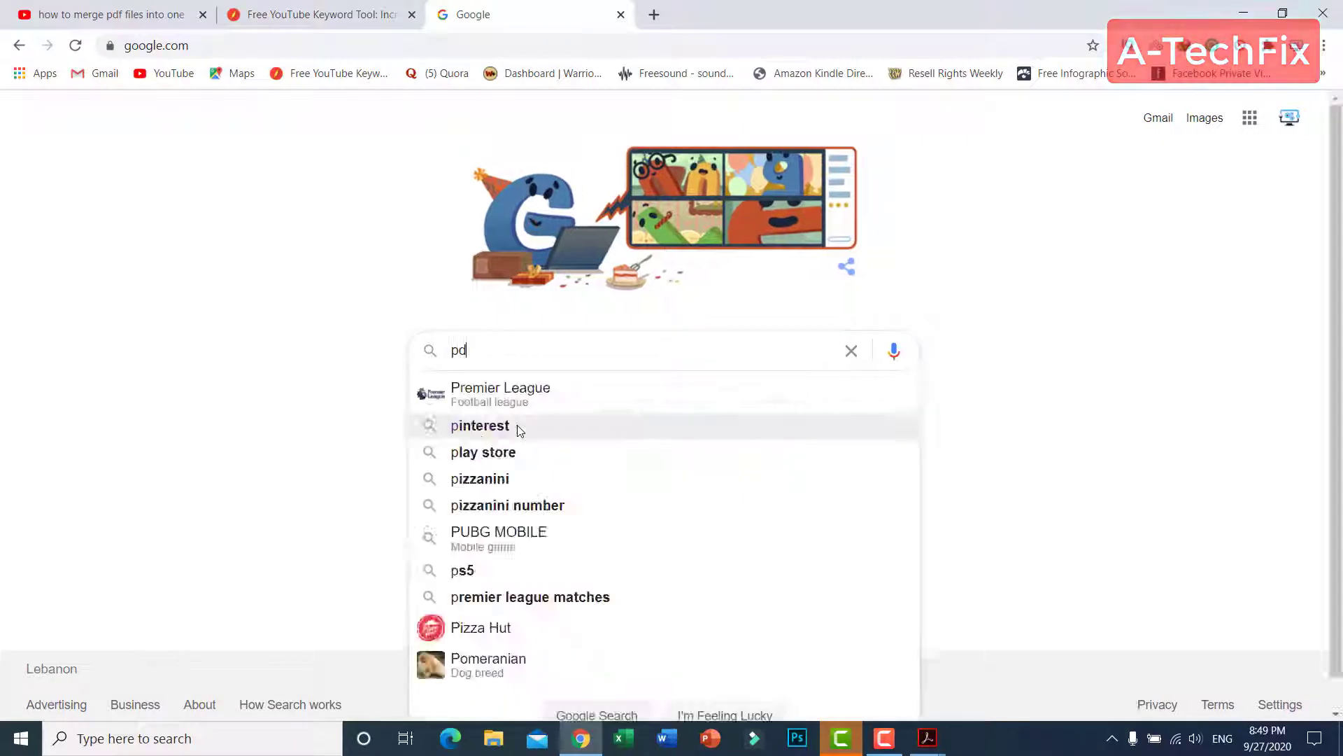
pyautogui.write('f')
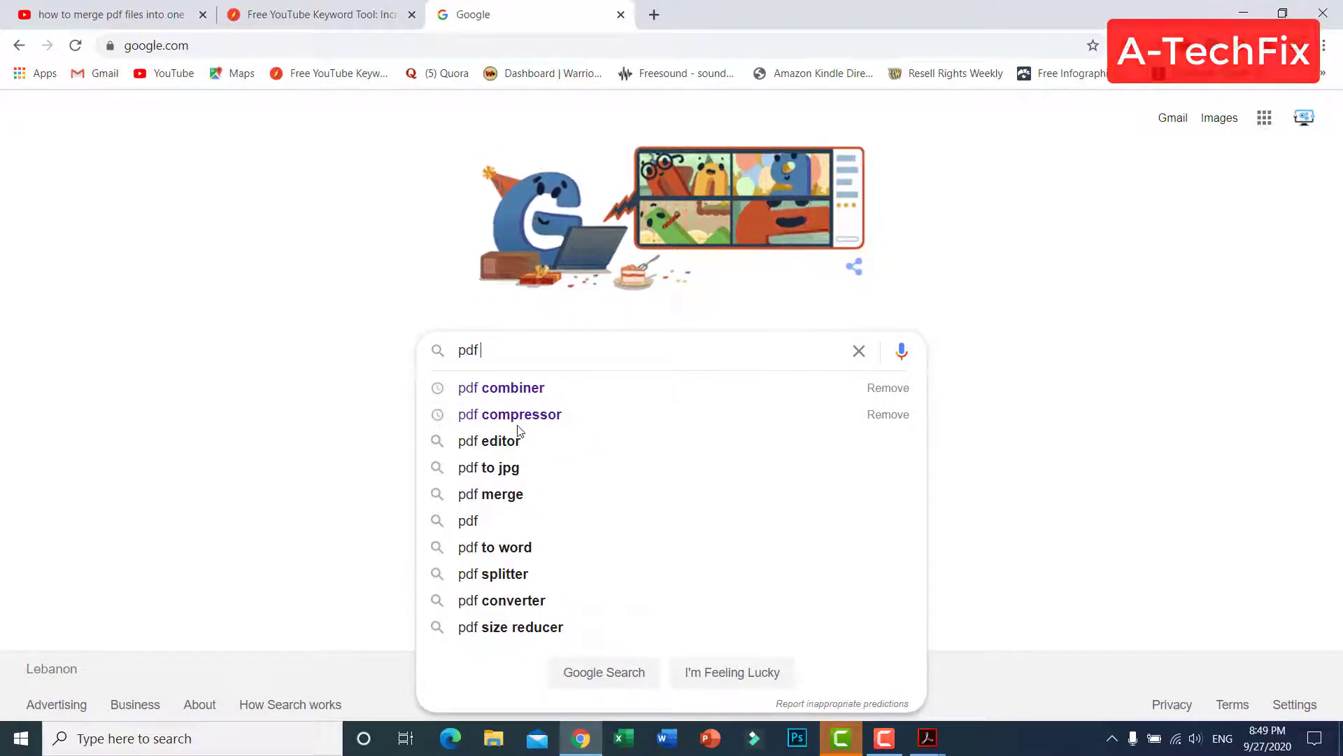
pyautogui.write('co')
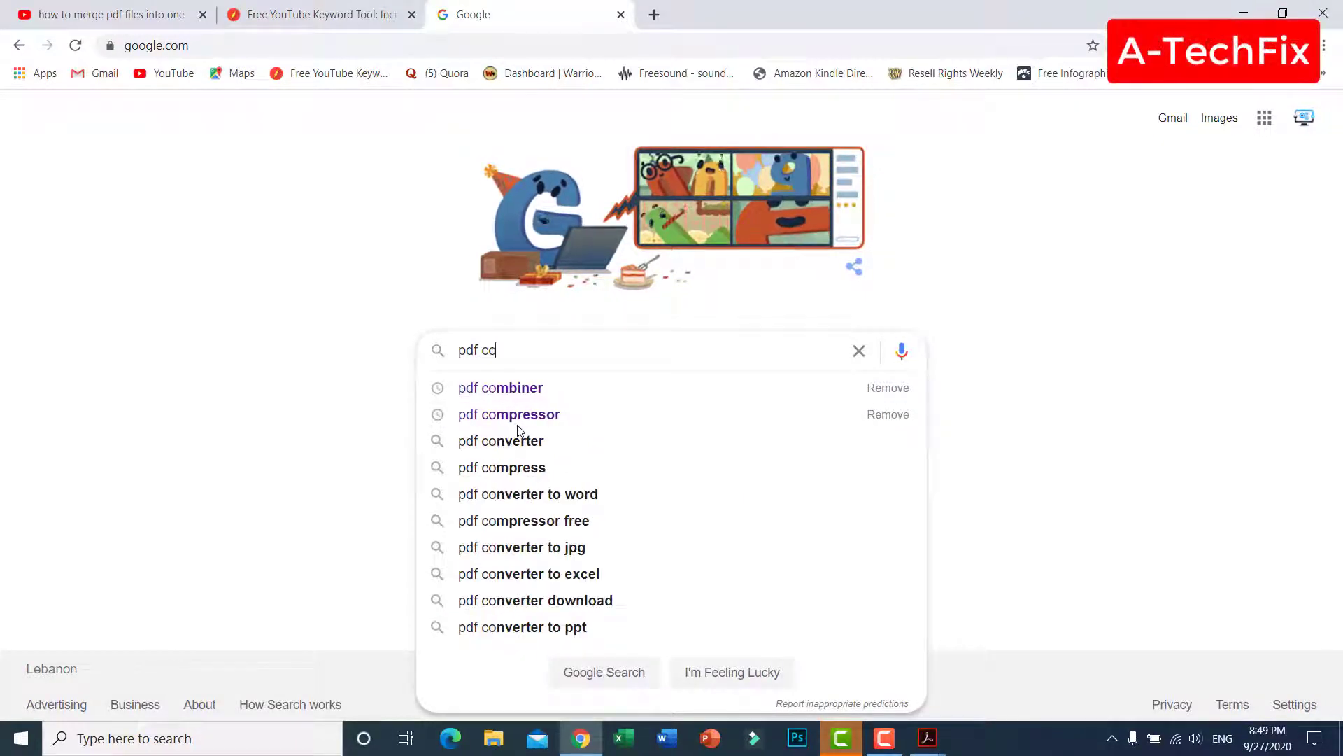
pyautogui.write('nmbi')
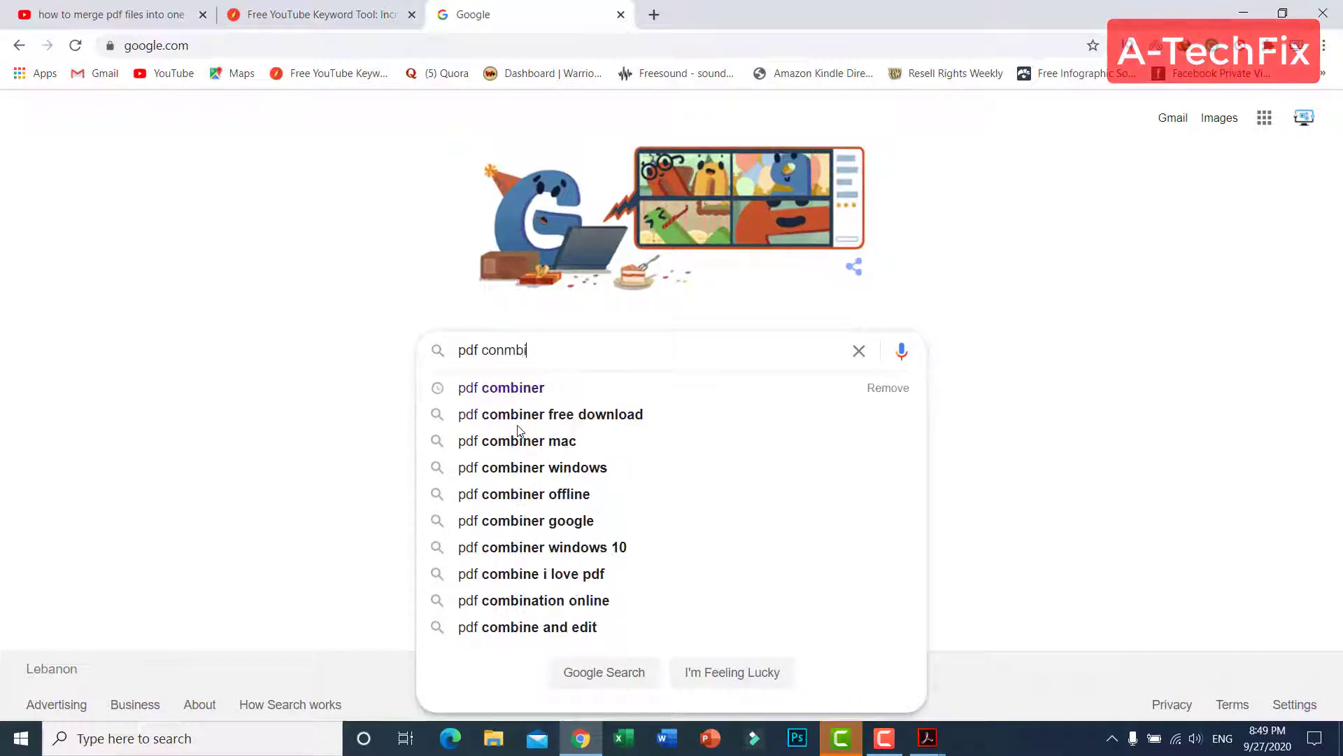
pyautogui.write('ner')
pyautogui.press('Return')
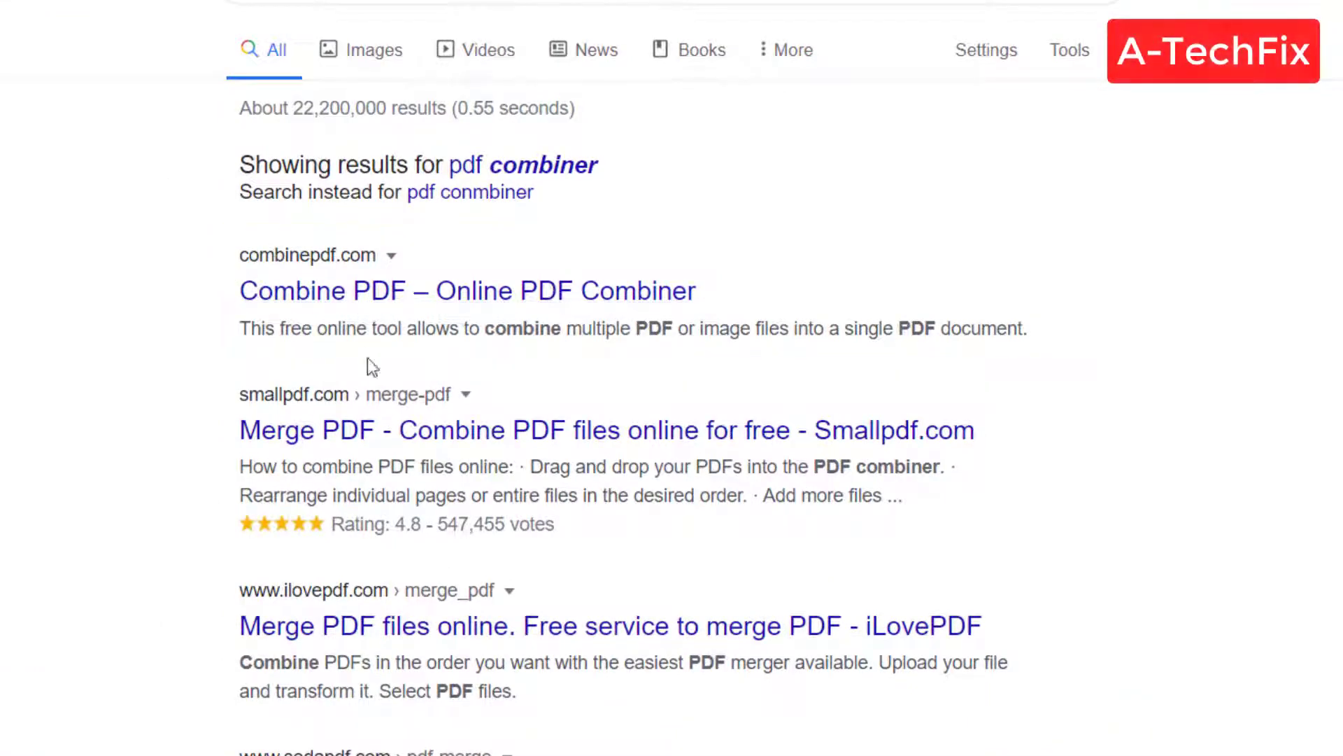
pyautogui.click(401, 342)
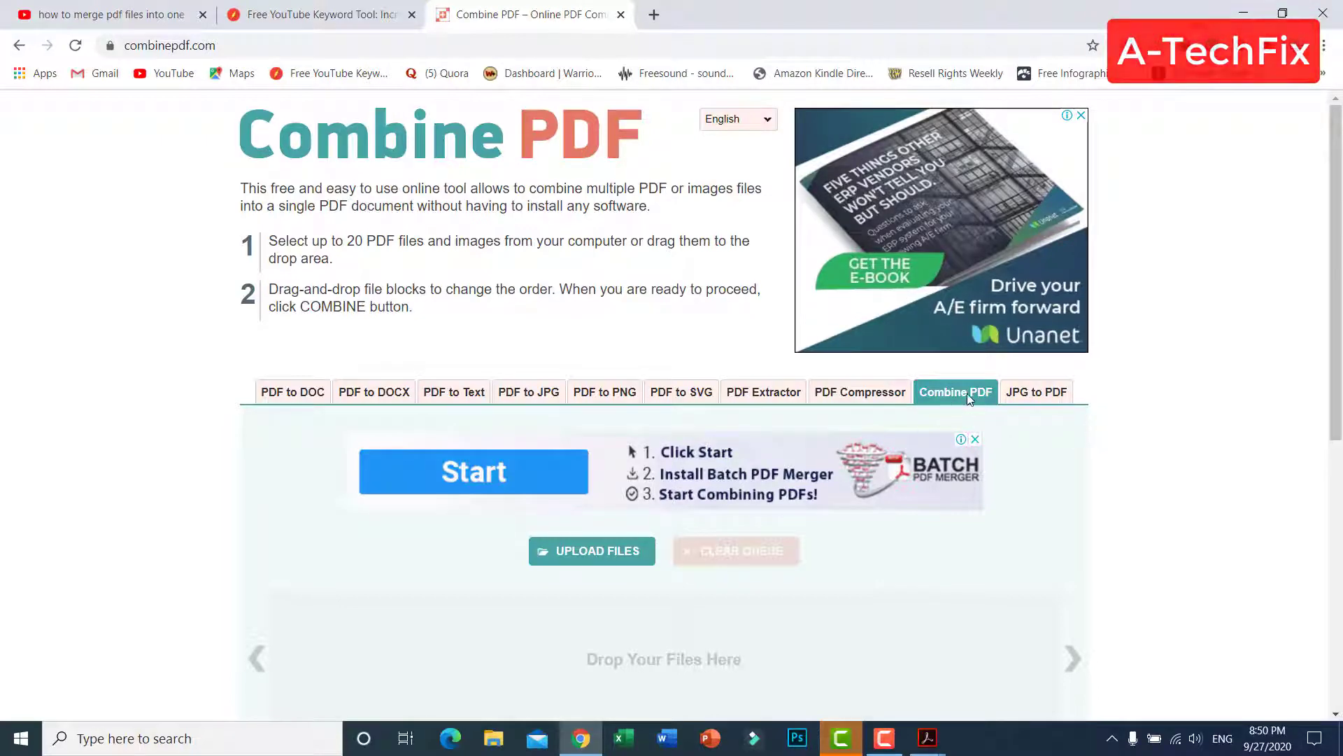
pyautogui.scroll(-2, 967, 394)
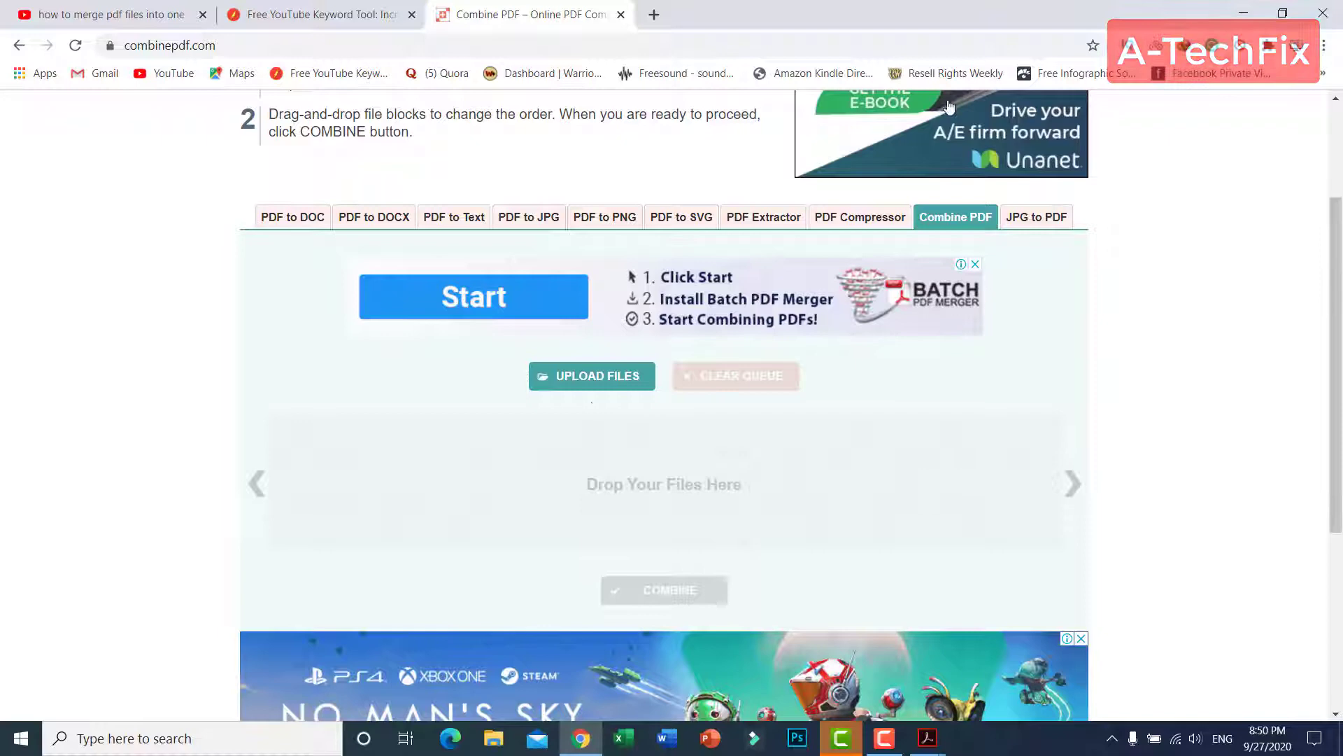
# Step: Start an upload on combinepdf.com and browse to the Desktop's page PDFs
pyautogui.click(609, 385)
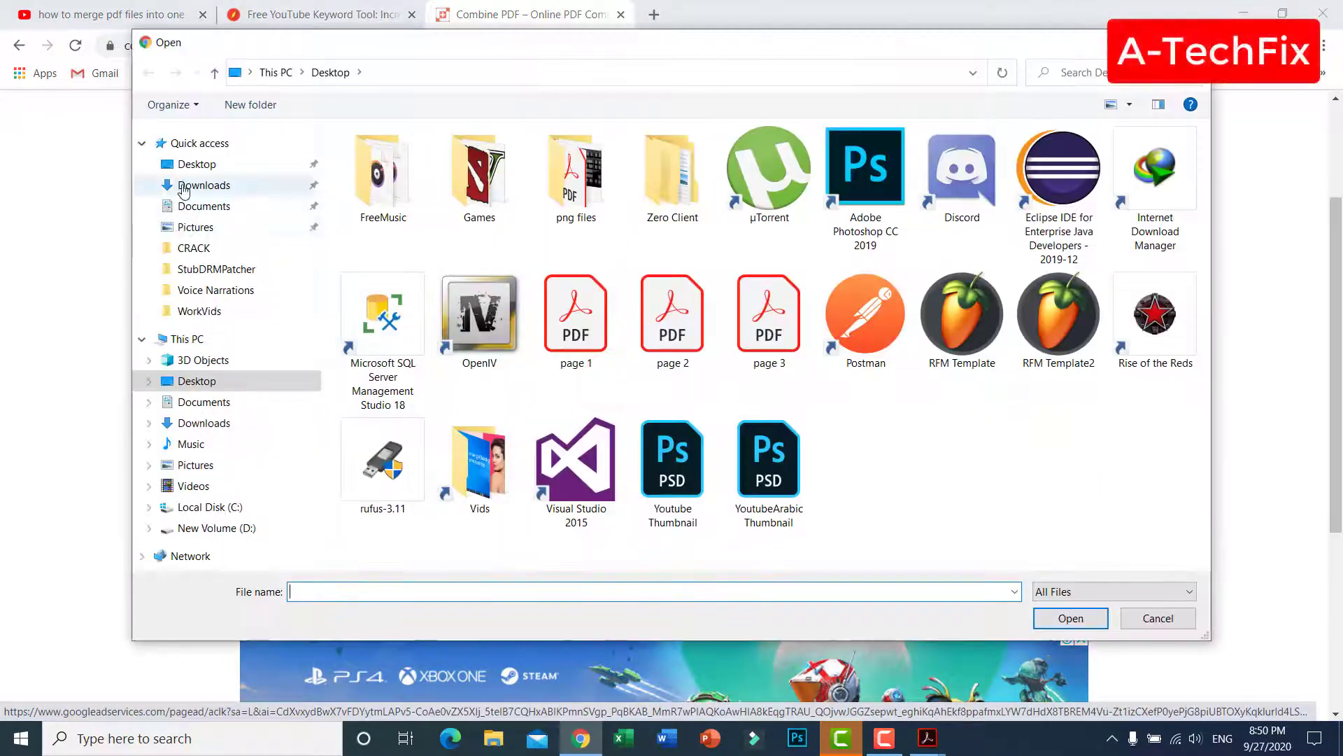
pyautogui.click(191, 166)
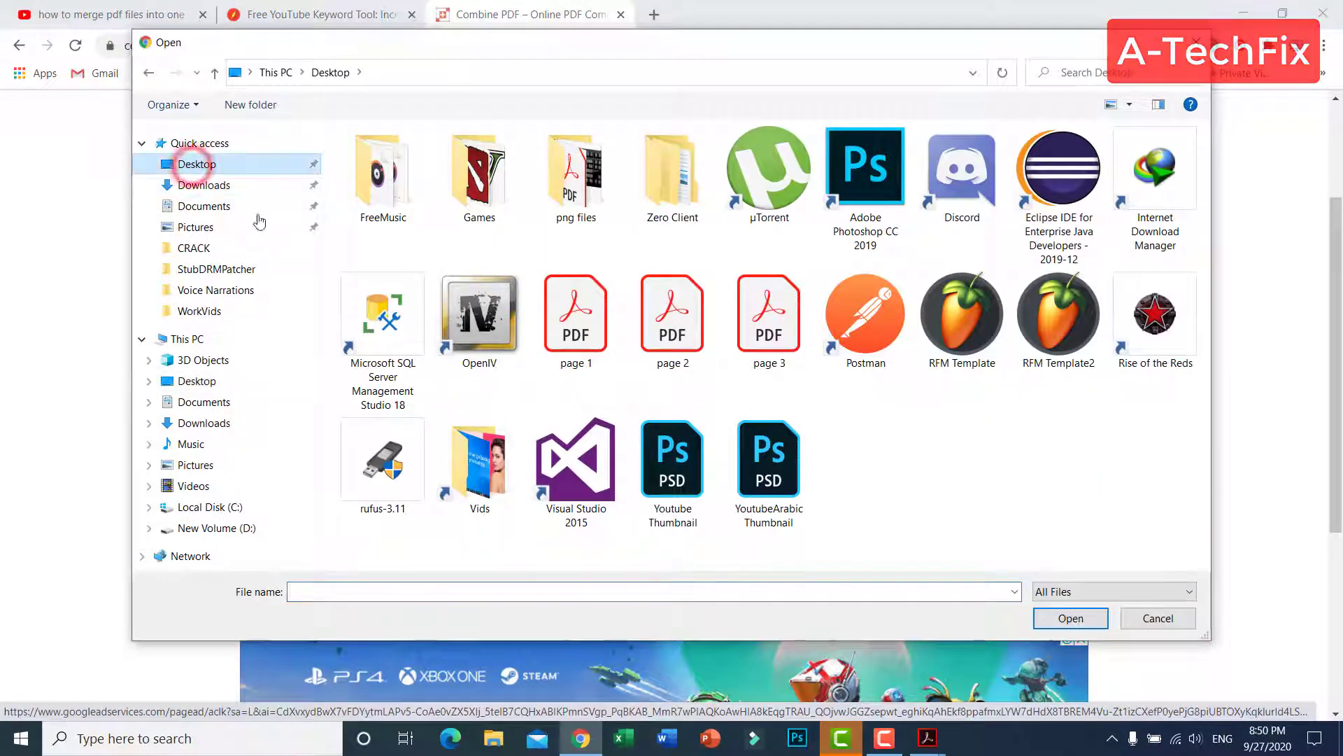
pyautogui.click(572, 336)
pyautogui.click(669, 320)
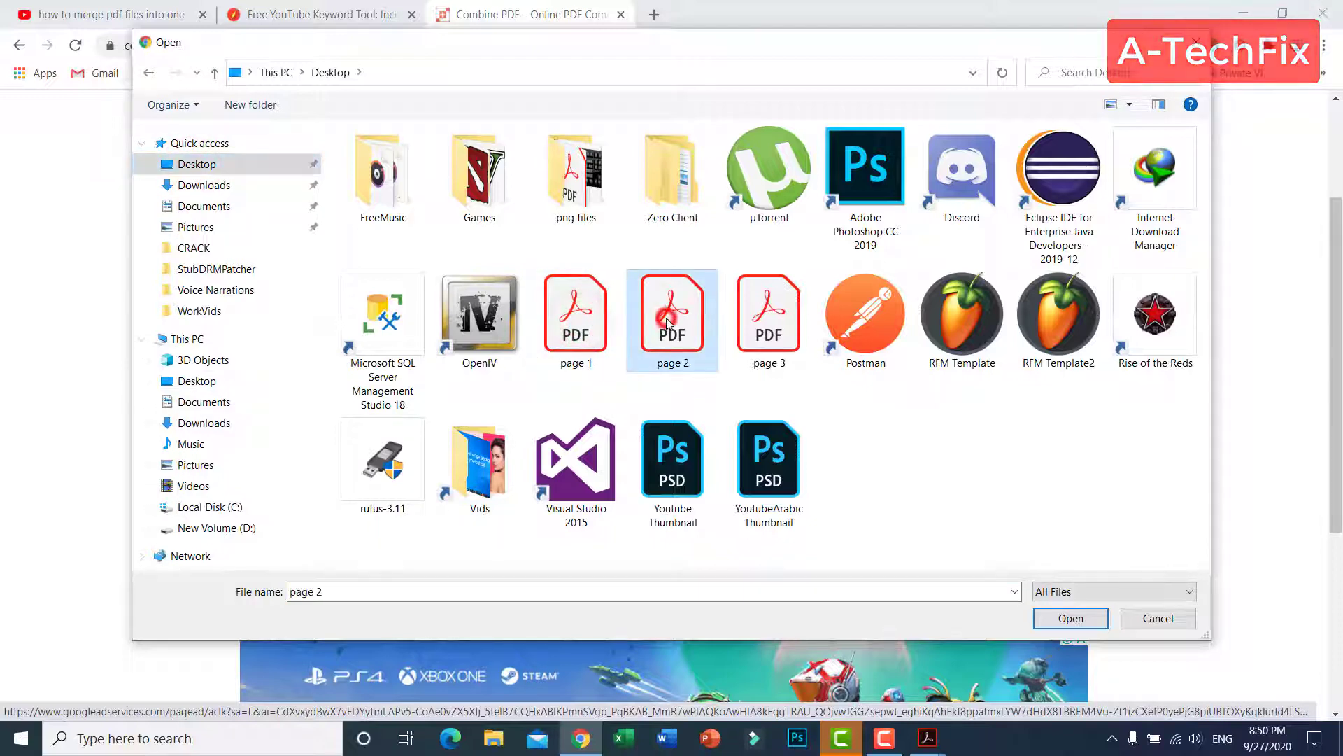
pyautogui.click(764, 320)
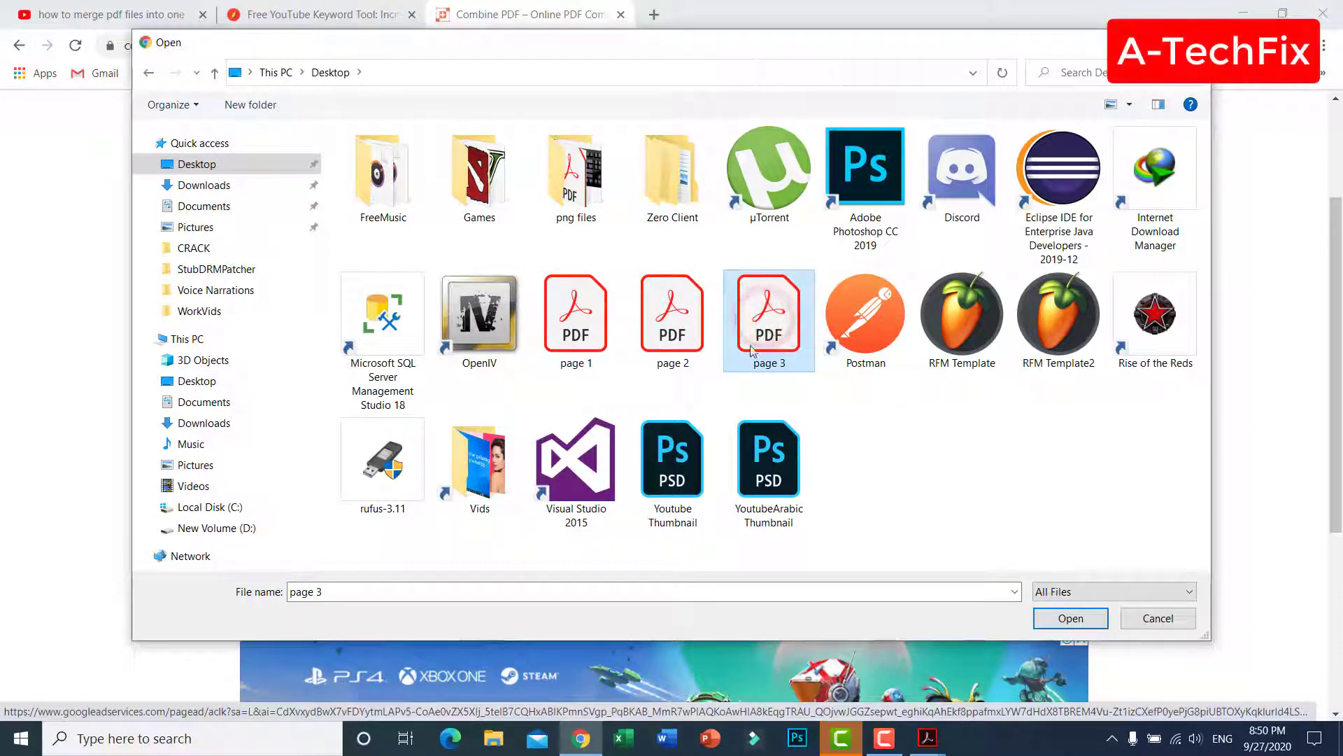
pyautogui.click(576, 334)
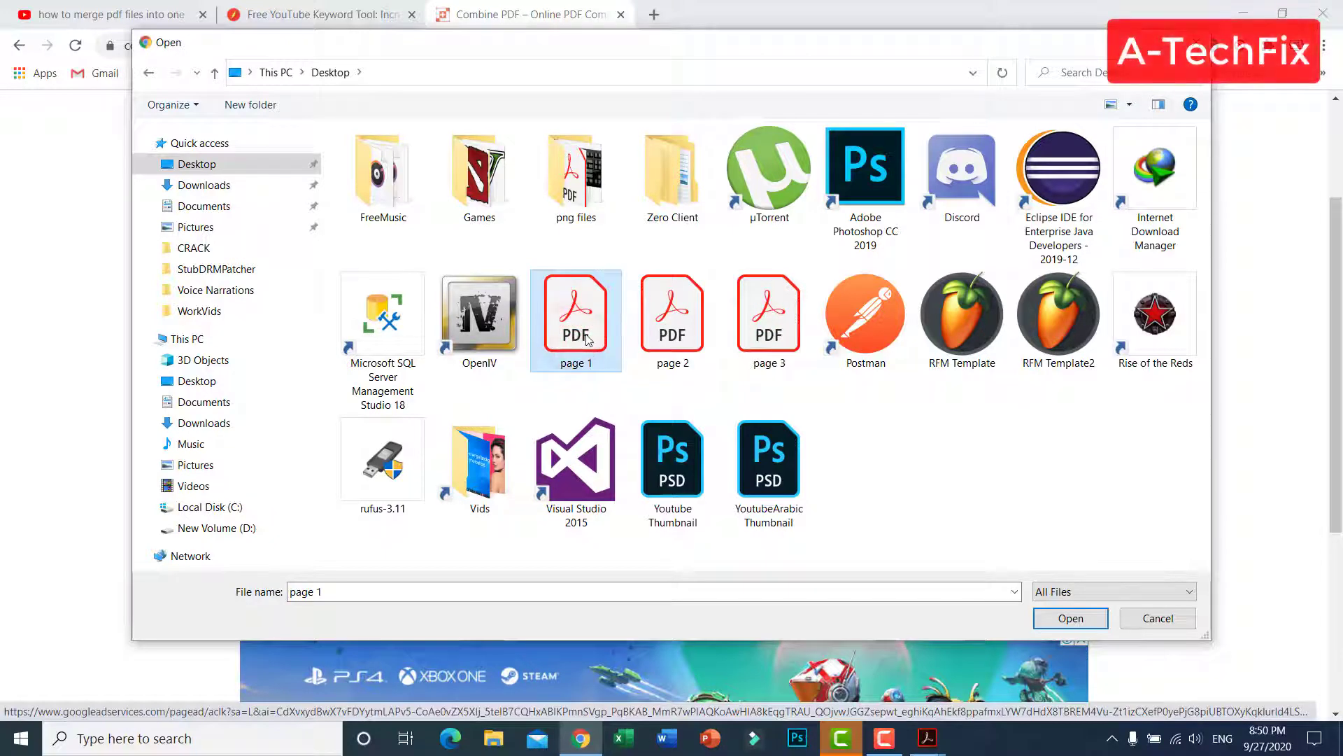
# Step: Select page 1, page 2 and page 3 together and upload them to the merge queue
pyautogui.keyDown('shift'); pyautogui.click(771, 334); pyautogui.keyUp('shift')
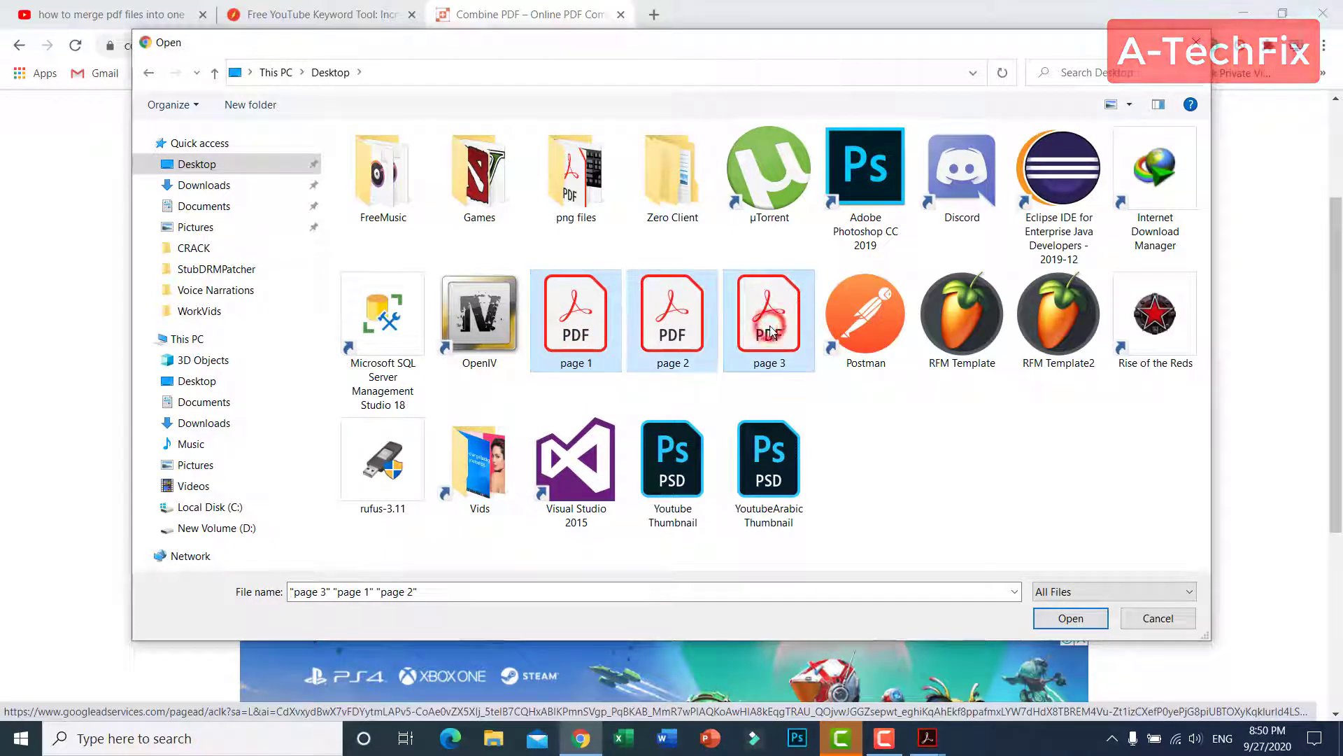
pyautogui.click(805, 410)
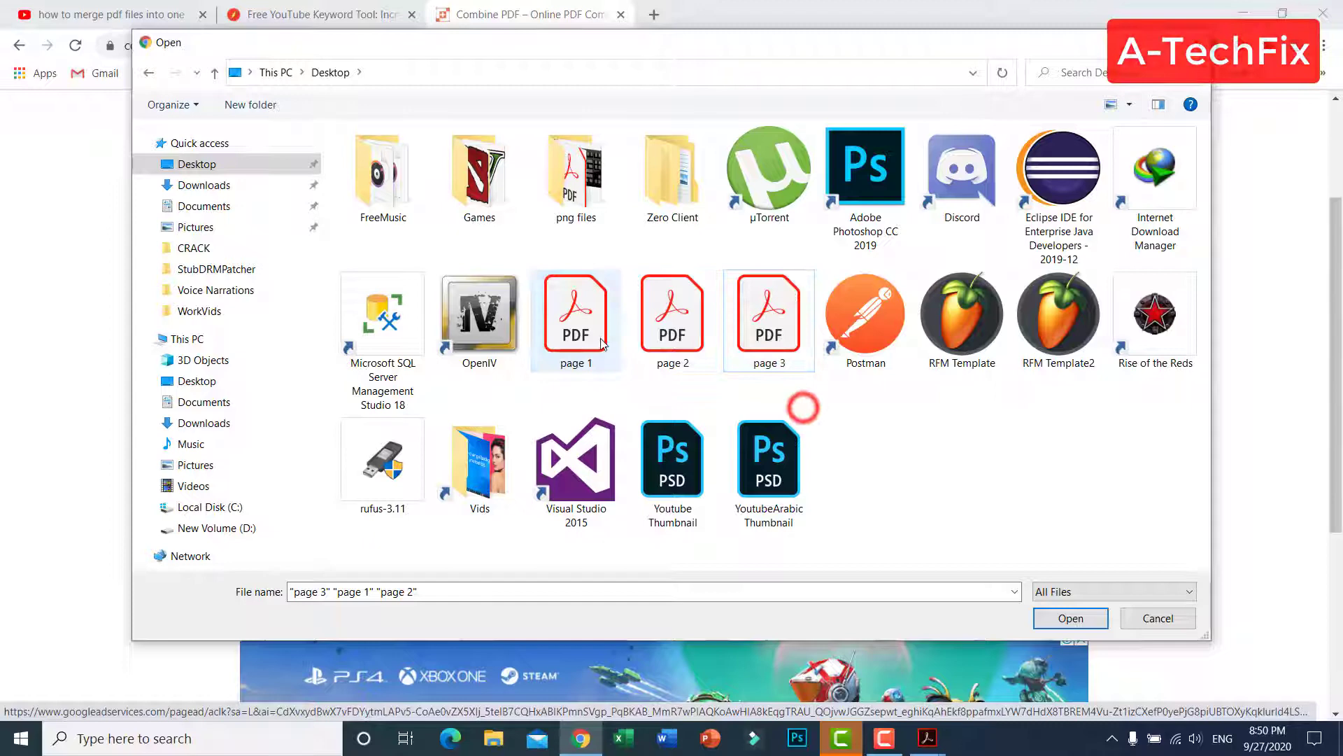
pyautogui.keyDown('ctrl'); pyautogui.click(669, 327); pyautogui.keyUp('ctrl')
pyautogui.keyDown('ctrl'); pyautogui.click(748, 322); pyautogui.keyUp('ctrl')
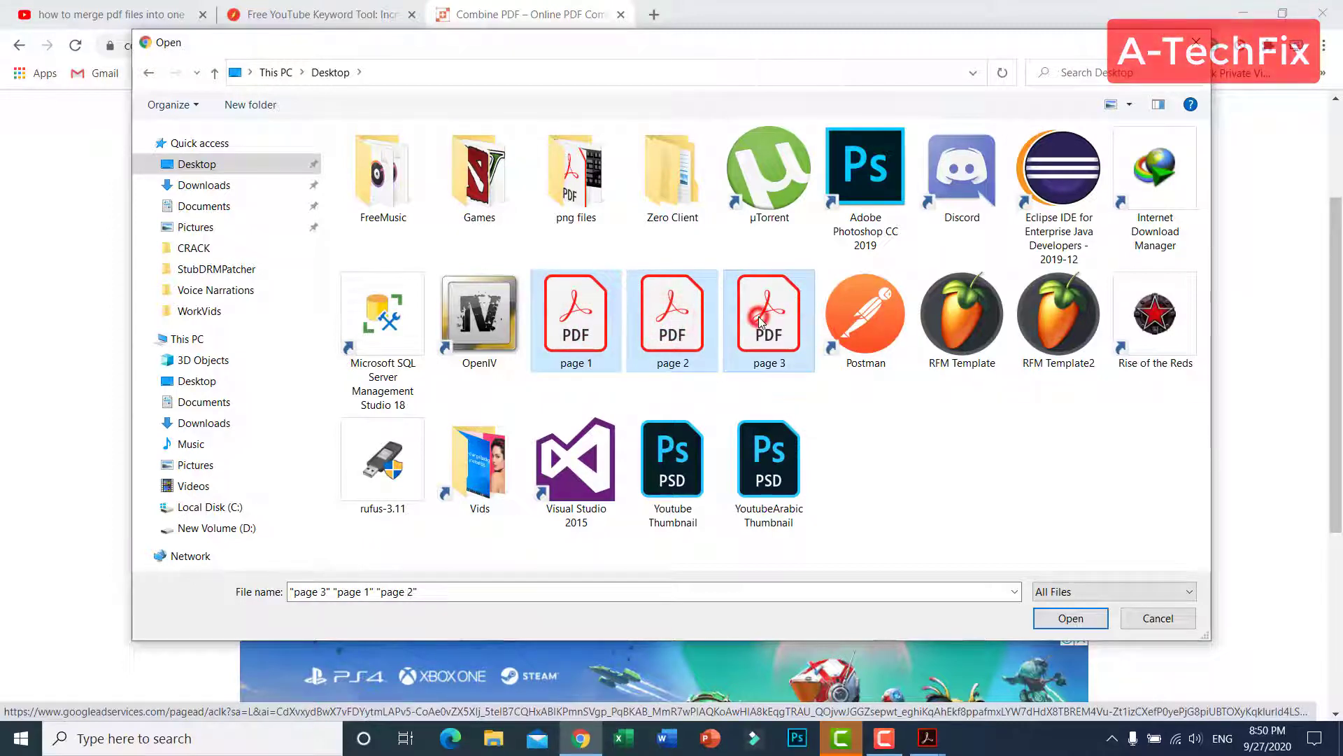
pyautogui.click(1071, 619)
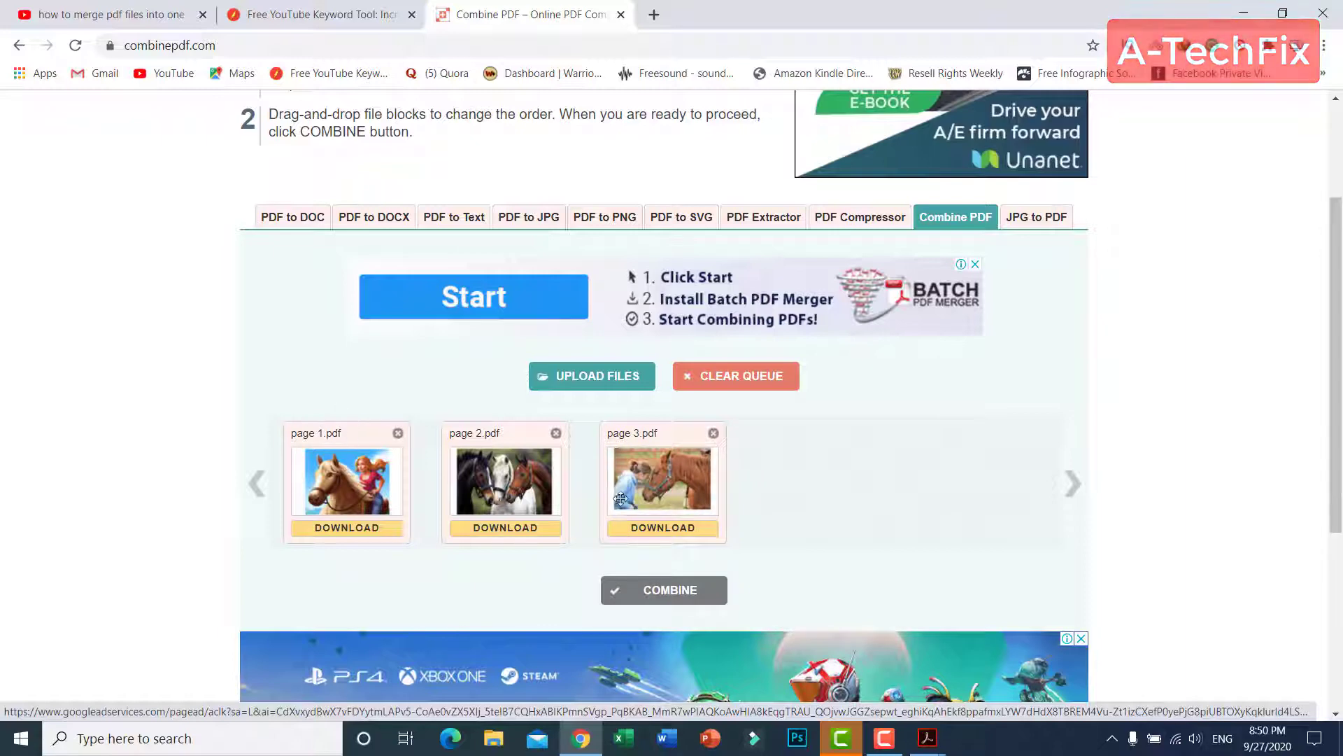
pyautogui.scroll(-1, 622, 500)
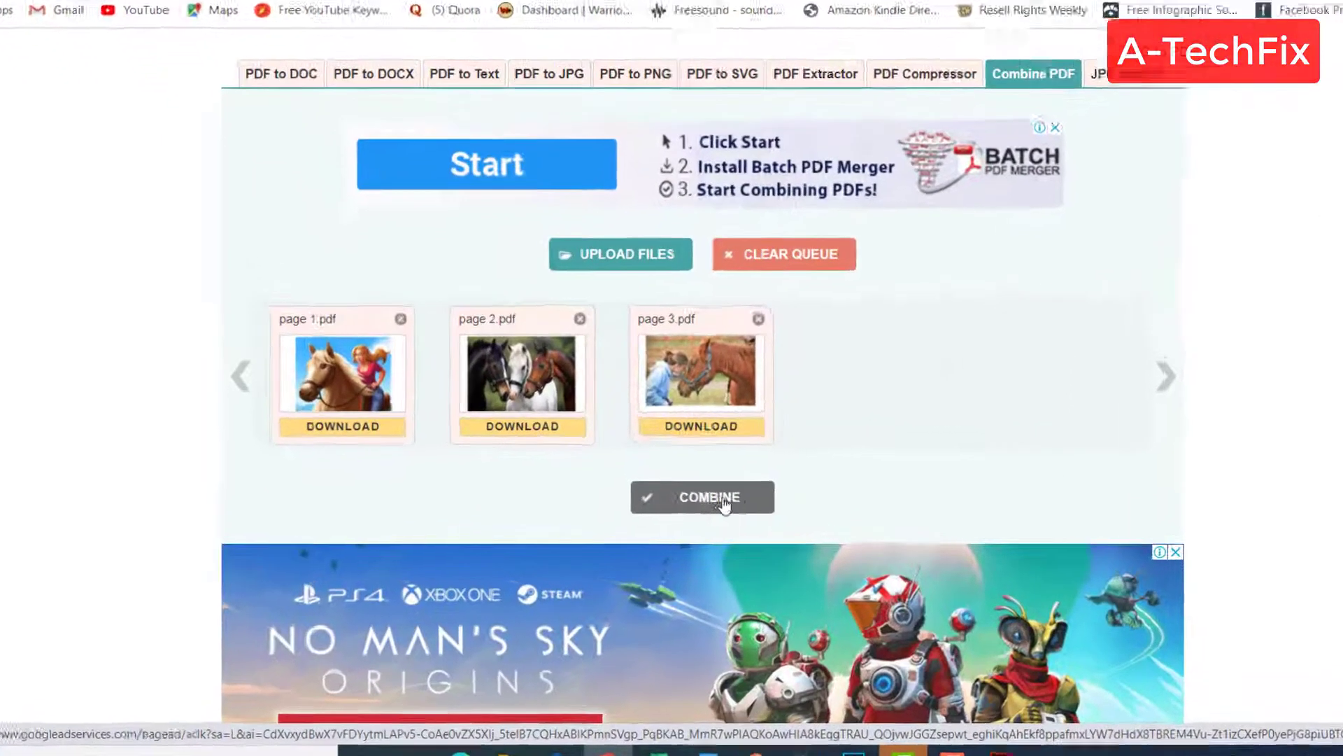
# Step: Combine the three PDFs and download the merged combinepdf.pdf to the Desktop
pyautogui.click(723, 502)
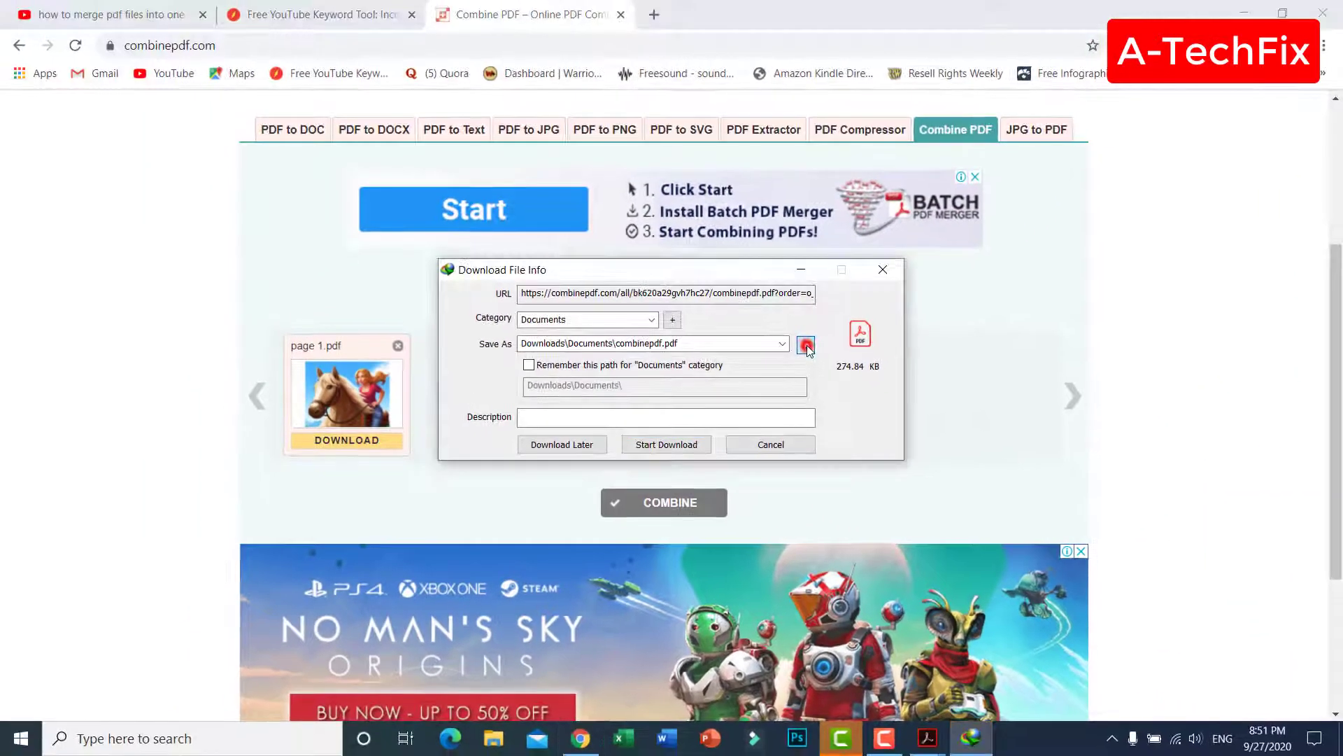
pyautogui.click(806, 344)
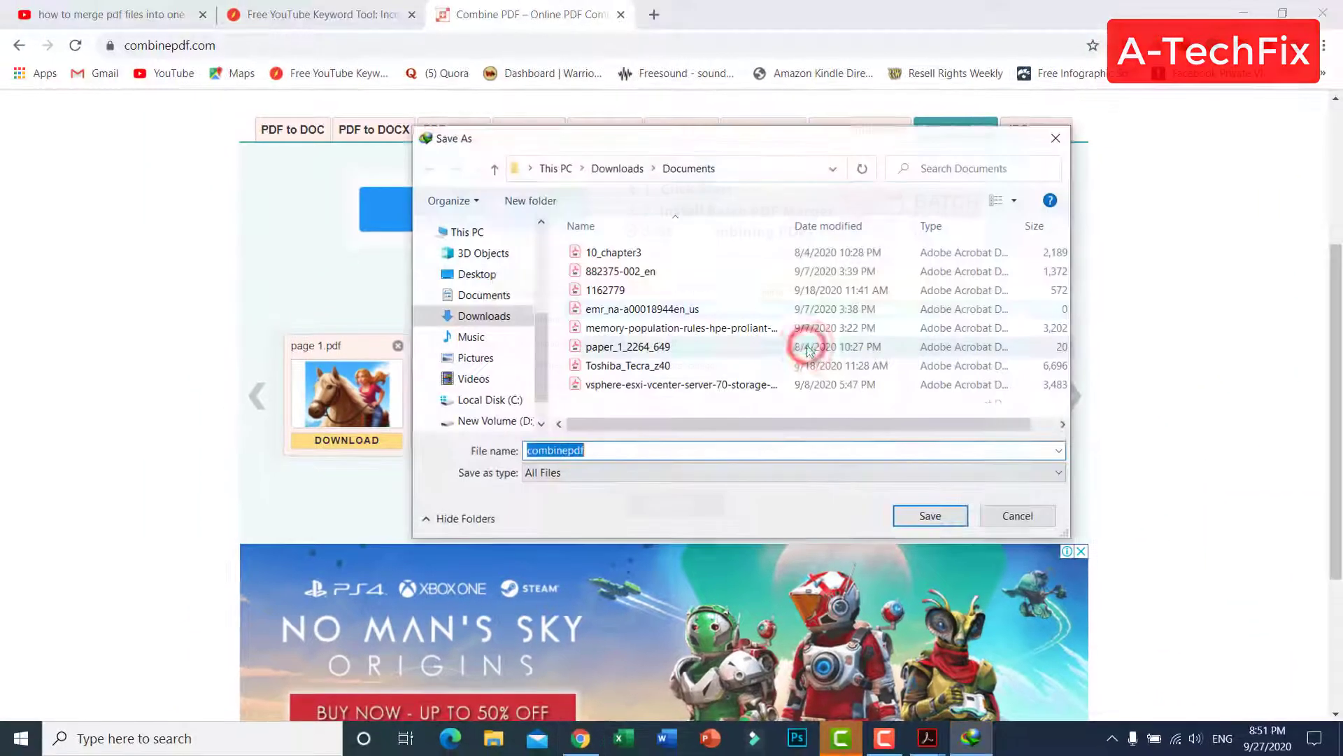
pyautogui.click(474, 274)
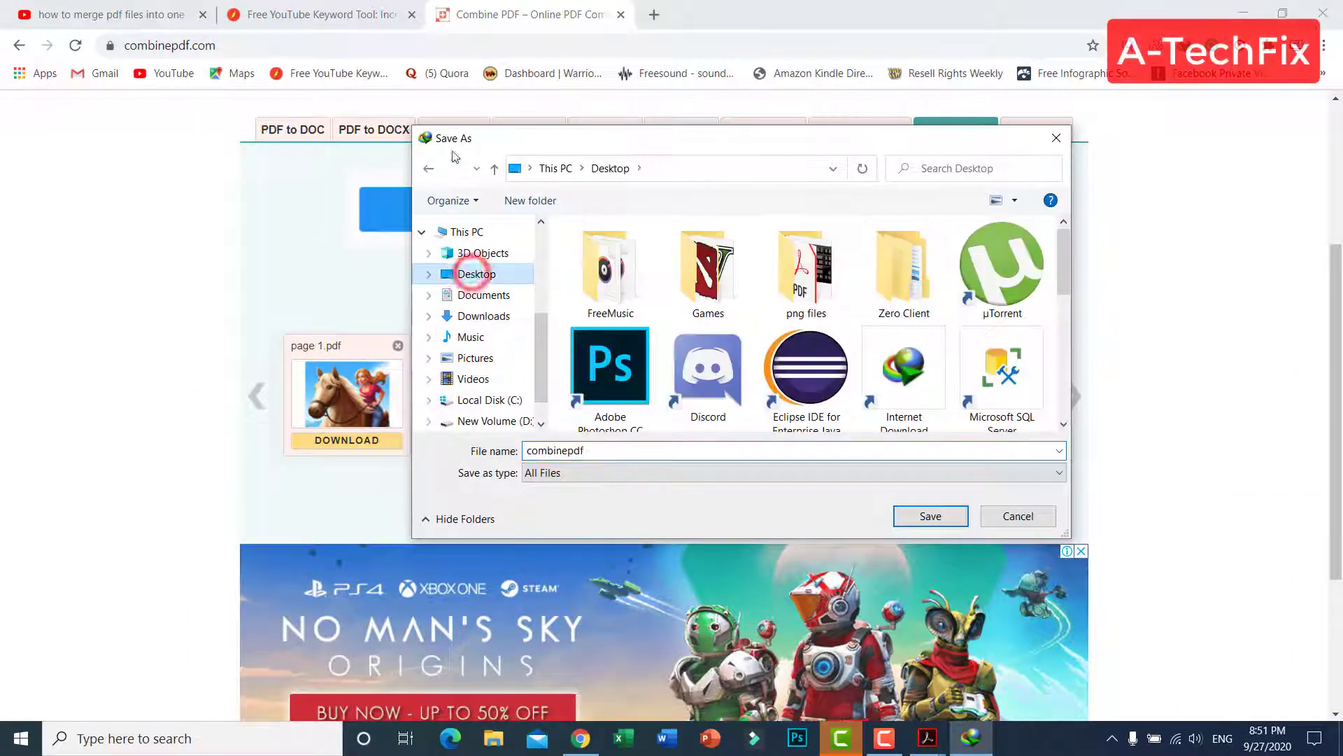
pyautogui.click(930, 515)
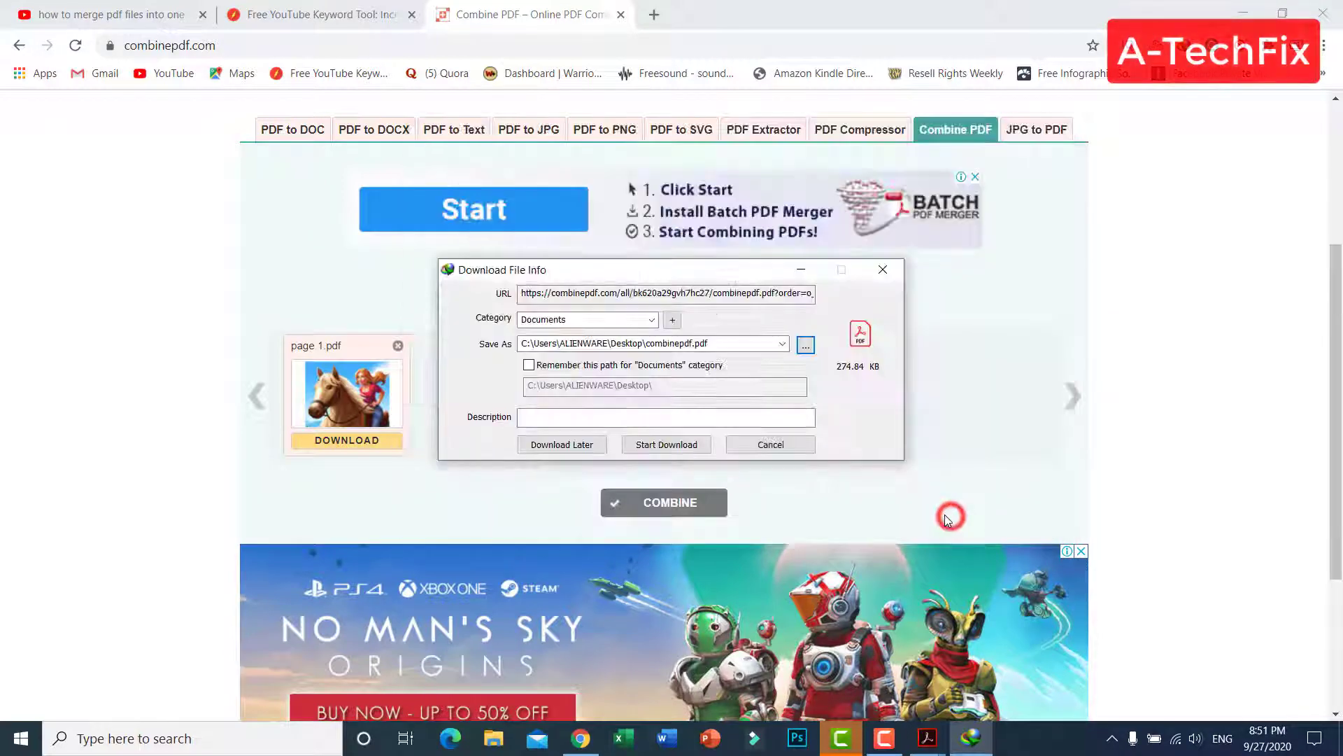
pyautogui.click(699, 444)
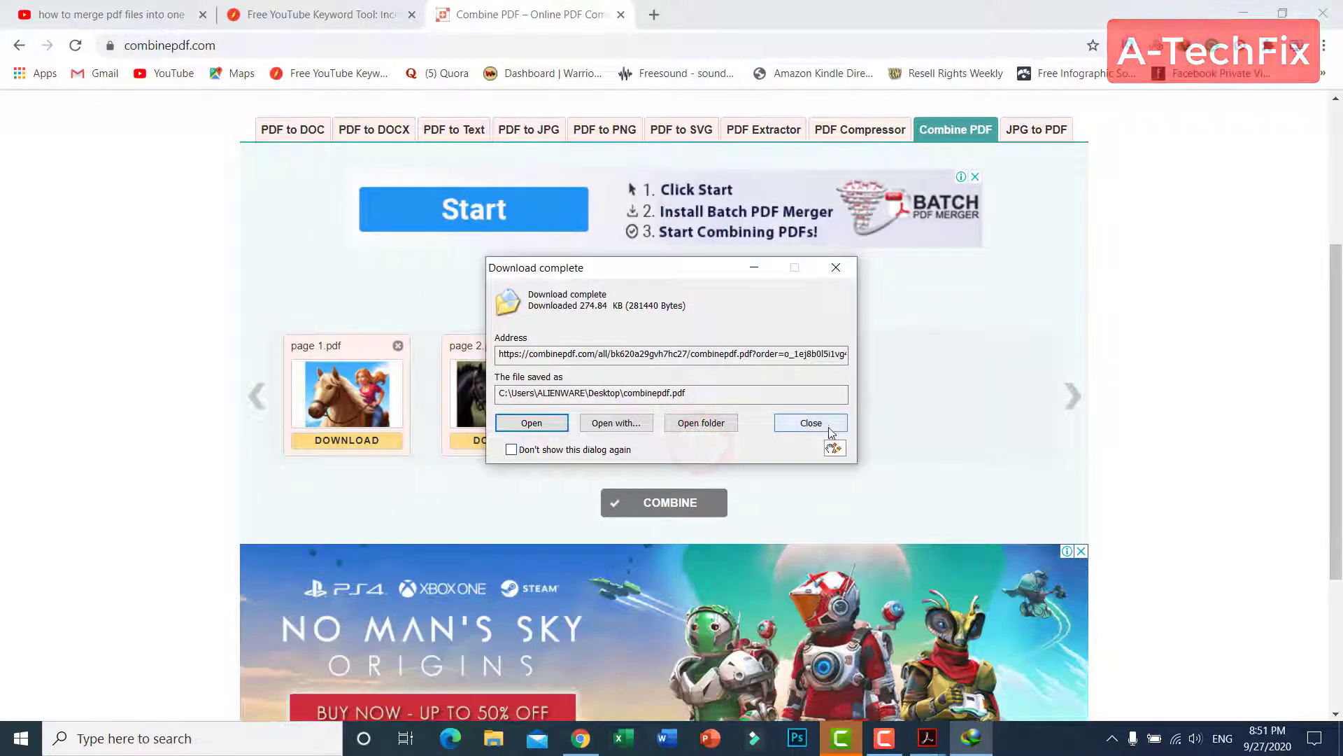
pyautogui.click(824, 422)
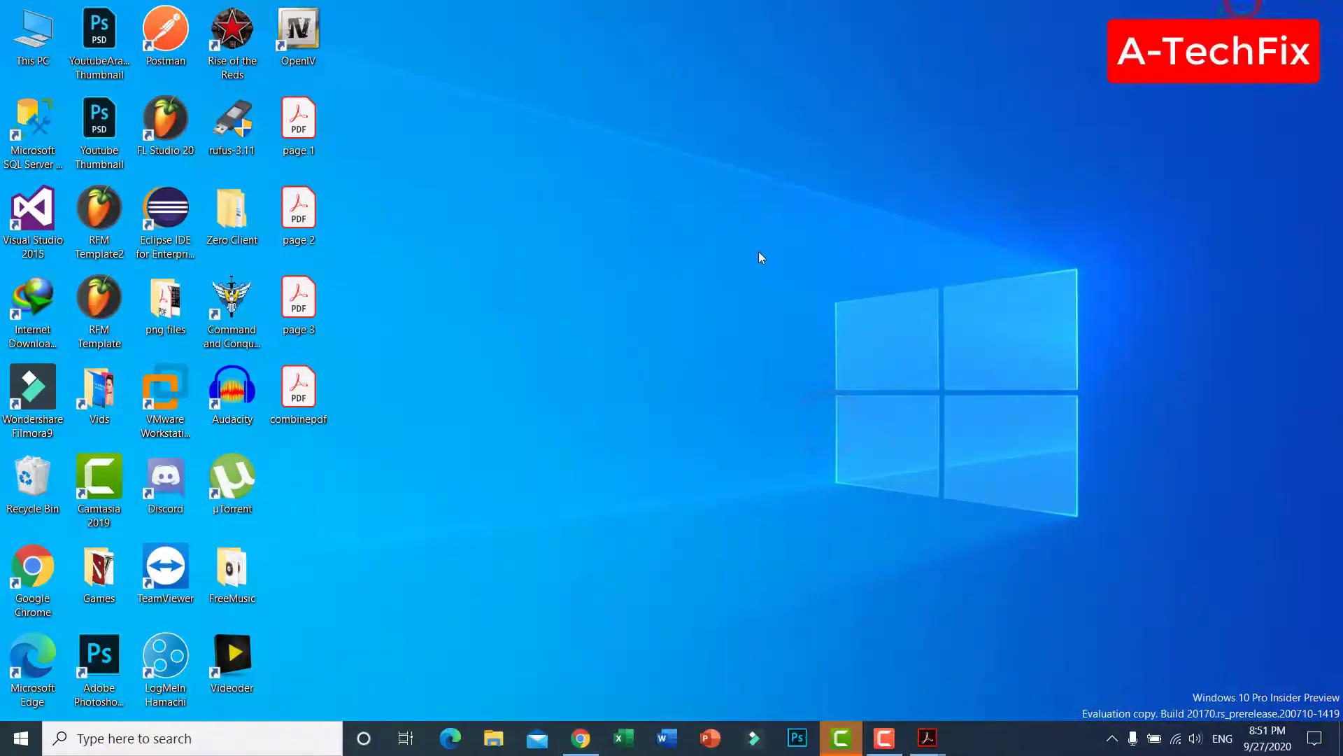
# Step: Drag the combinepdf icon into open desktop space and open it in Acrobat
pyautogui.click(759, 256)
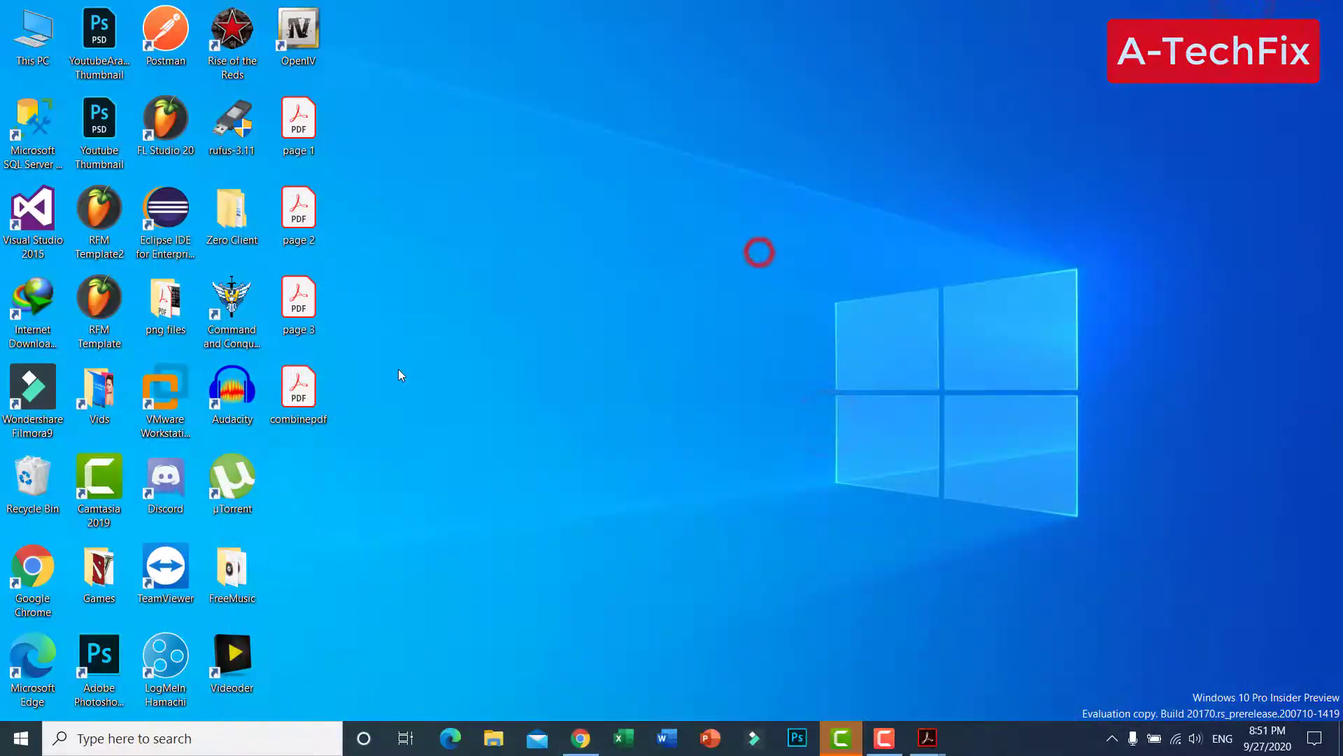
pyautogui.moveTo(298, 390); pyautogui.dragTo(632, 200)
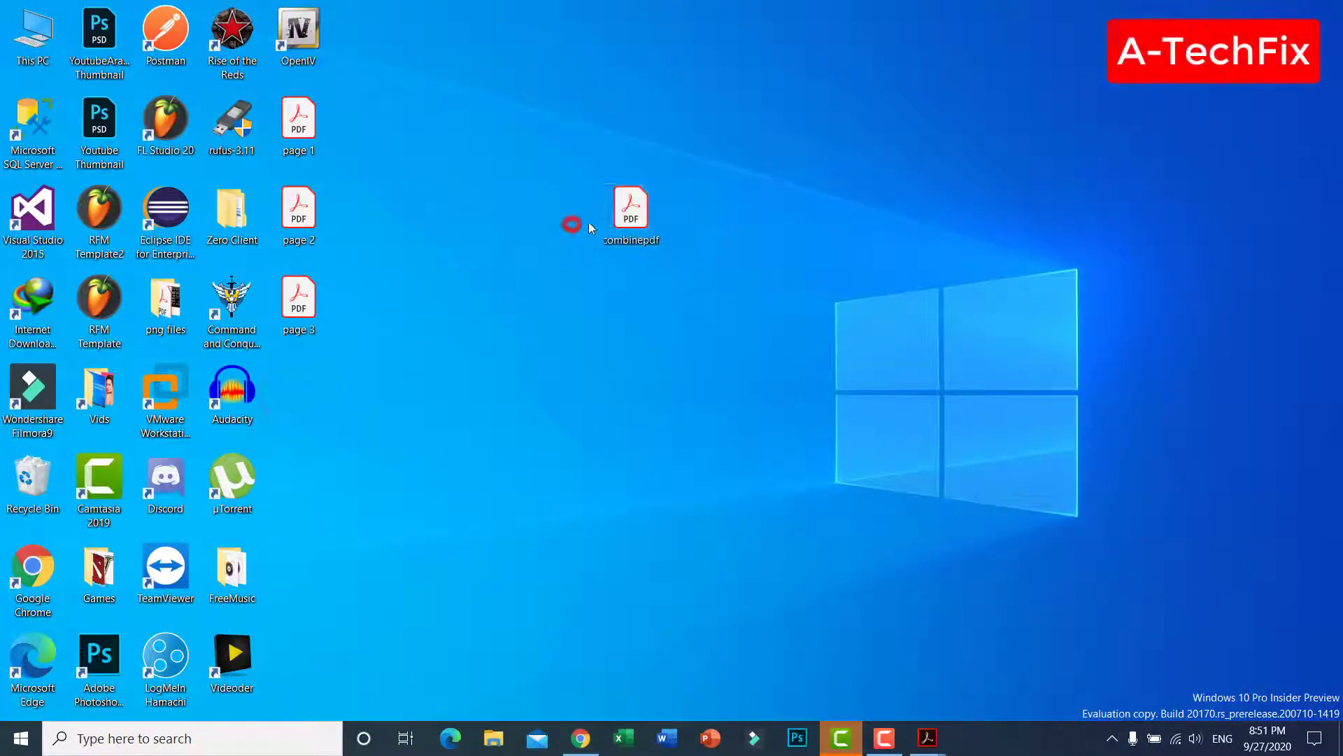
pyautogui.click(570, 219)
pyautogui.click(641, 215)
pyautogui.doubleClick(640, 215)
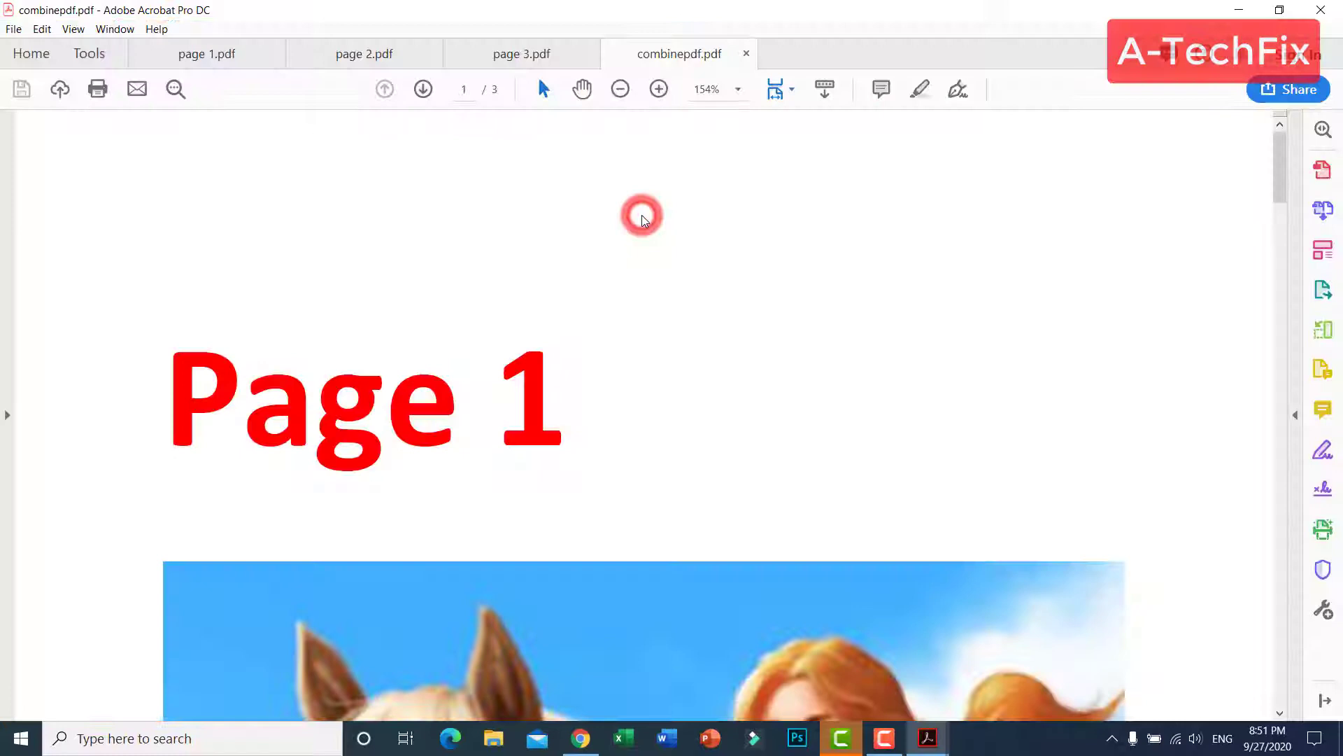
pyautogui.scroll(-3, 654, 265)
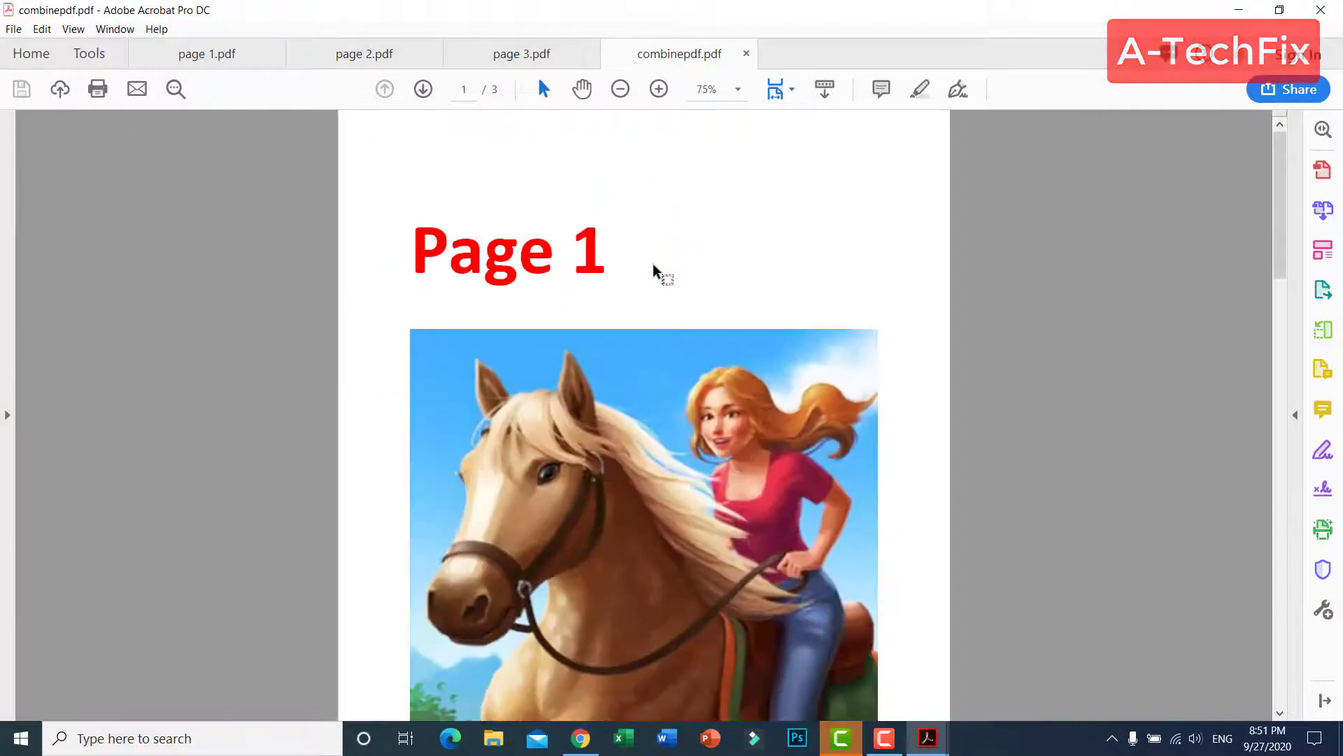
# Step: Show the Page Thumbnails navigation pane for combinepdf.pdf via View > Show/Hide
pyautogui.click(82, 30)
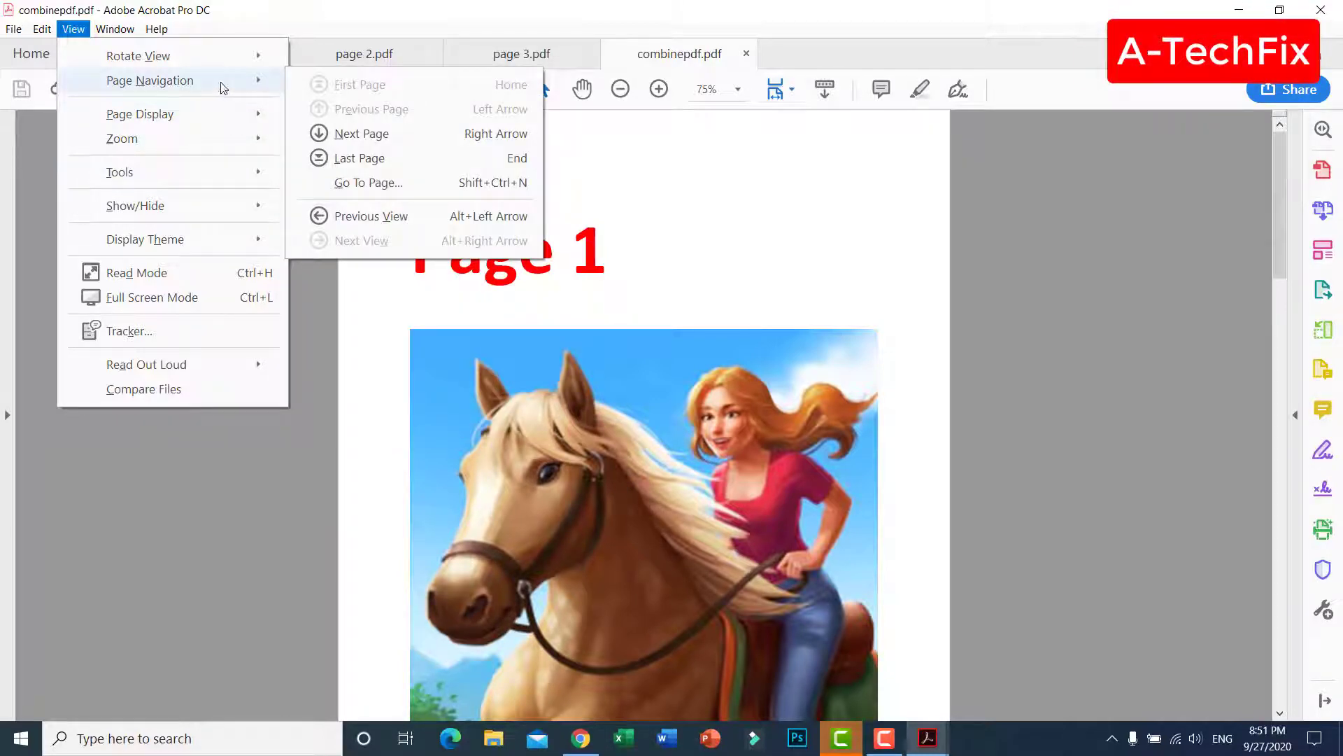
pyautogui.moveTo(145, 240)
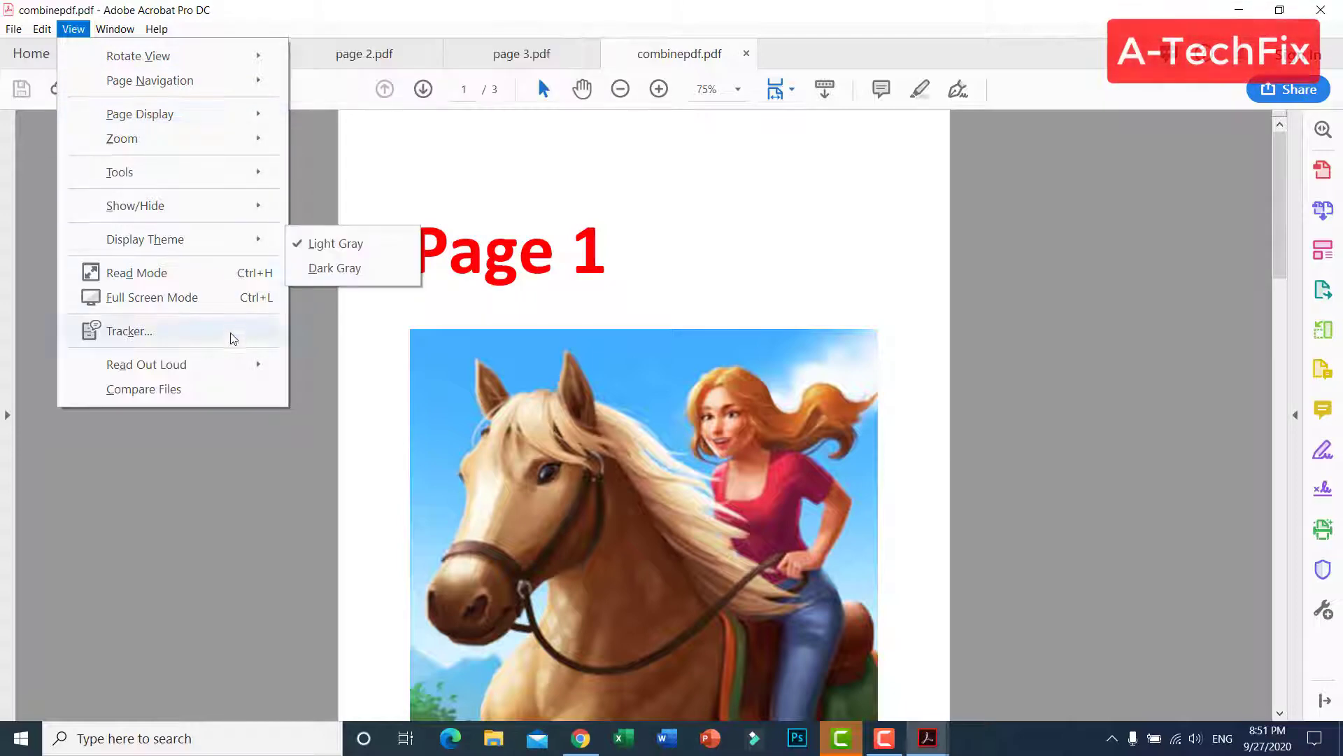
pyautogui.moveTo(135, 206)
pyautogui.click(376, 214)
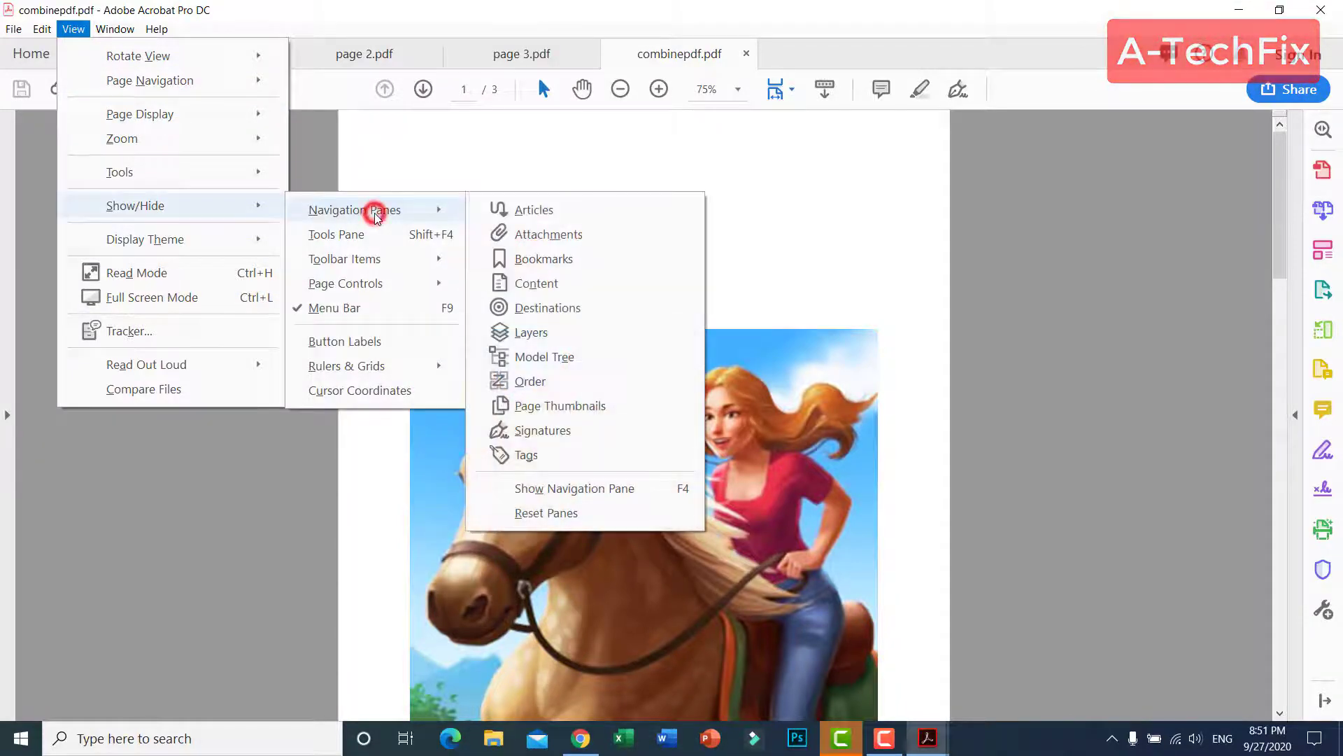
pyautogui.click(579, 406)
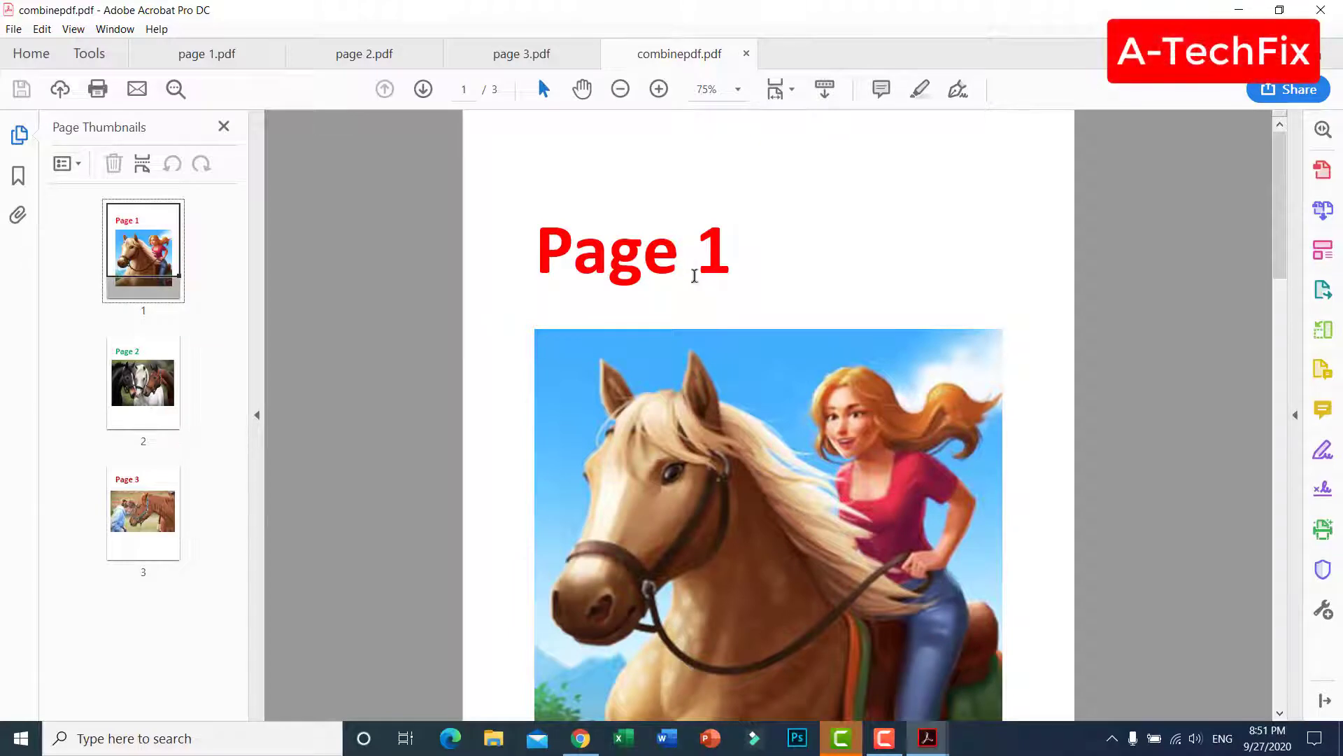
pyautogui.scroll(-5, 734, 336)
pyautogui.scroll(-2, 740, 331)
pyautogui.scroll(-4, 747, 325)
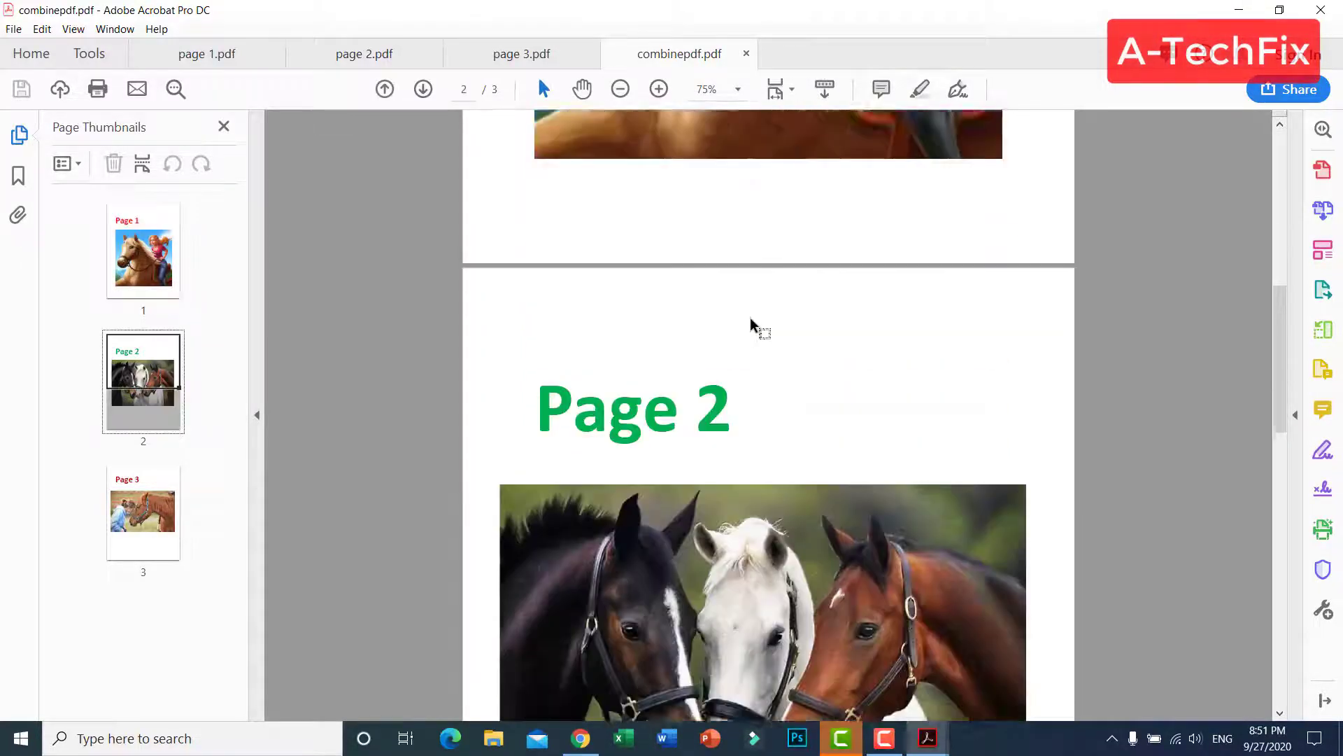
pyautogui.scroll(-2, 751, 326)
pyautogui.scroll(-2, 750, 317)
pyautogui.scroll(-5, 750, 321)
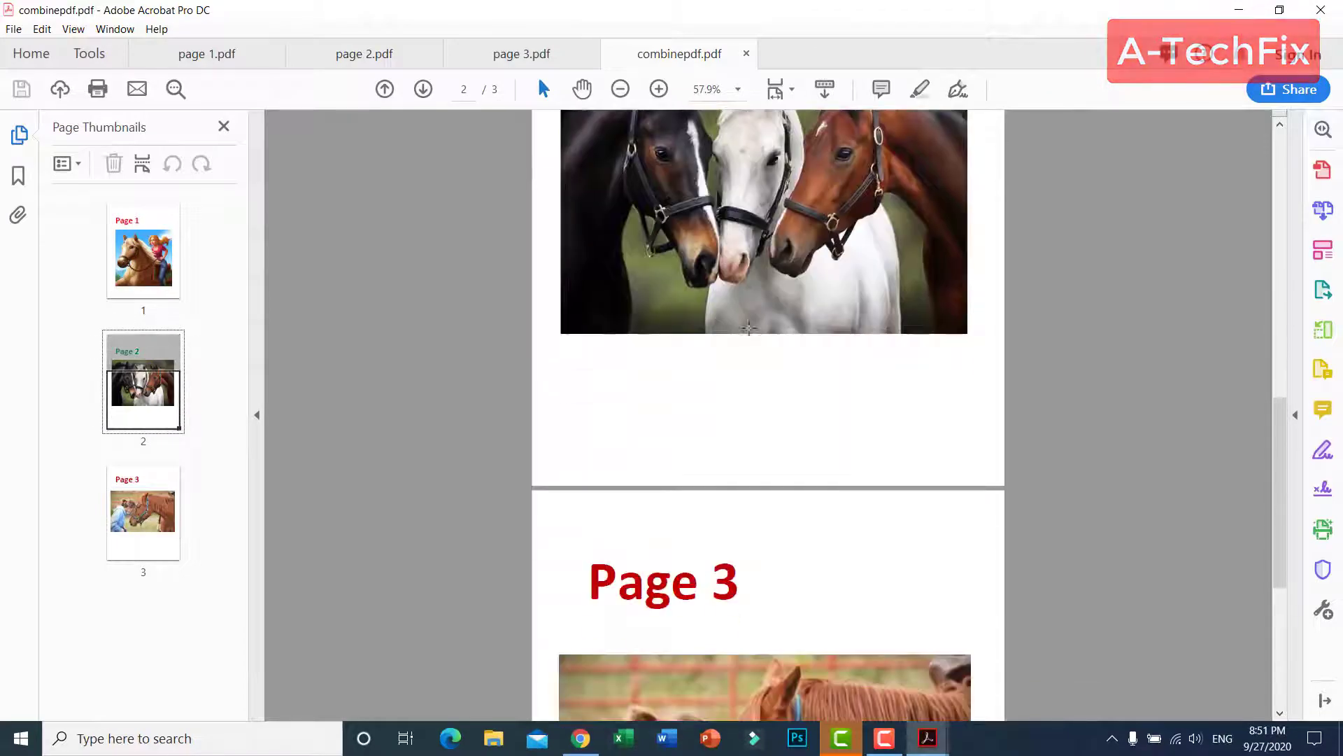
pyautogui.scroll(-5, 745, 331)
pyautogui.scroll(-1, 742, 336)
pyautogui.scroll(4, 741, 337)
pyautogui.scroll(4, 741, 334)
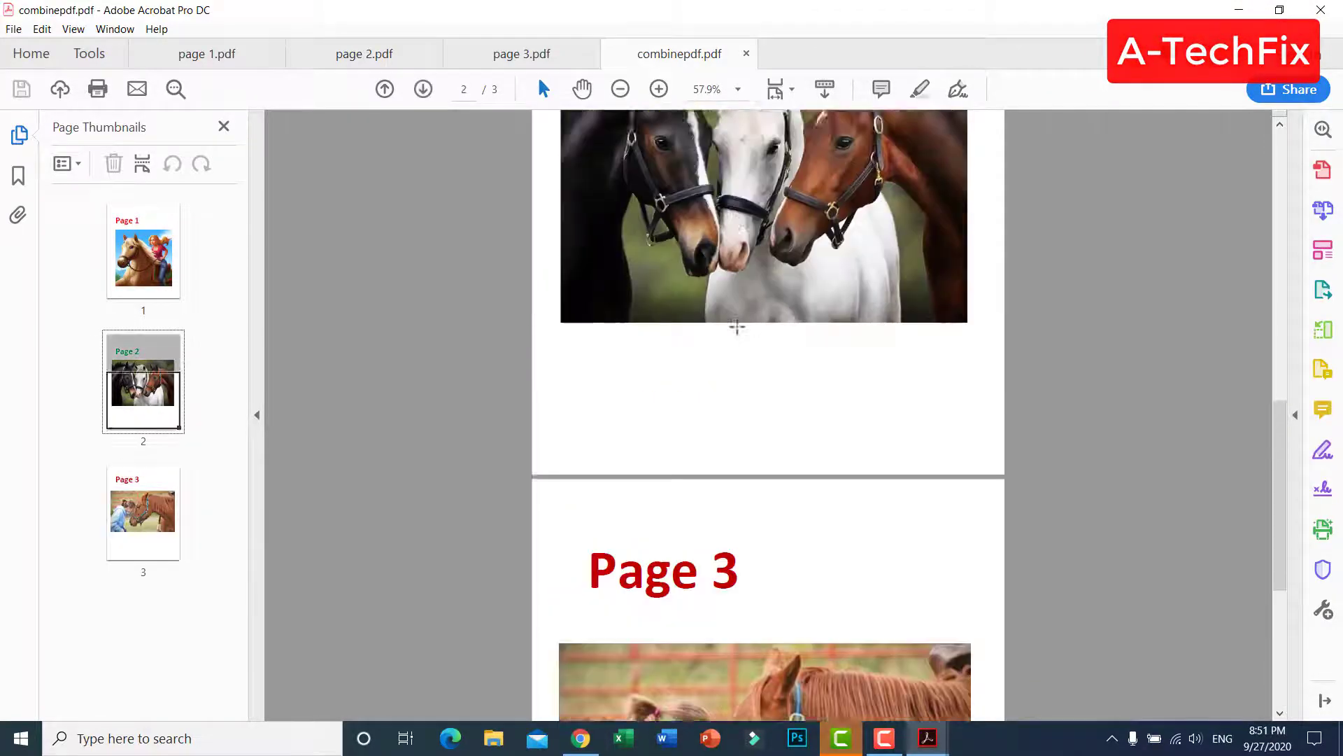
pyautogui.scroll(6, 738, 326)
pyautogui.scroll(6, 737, 326)
pyautogui.scroll(-4, 747, 316)
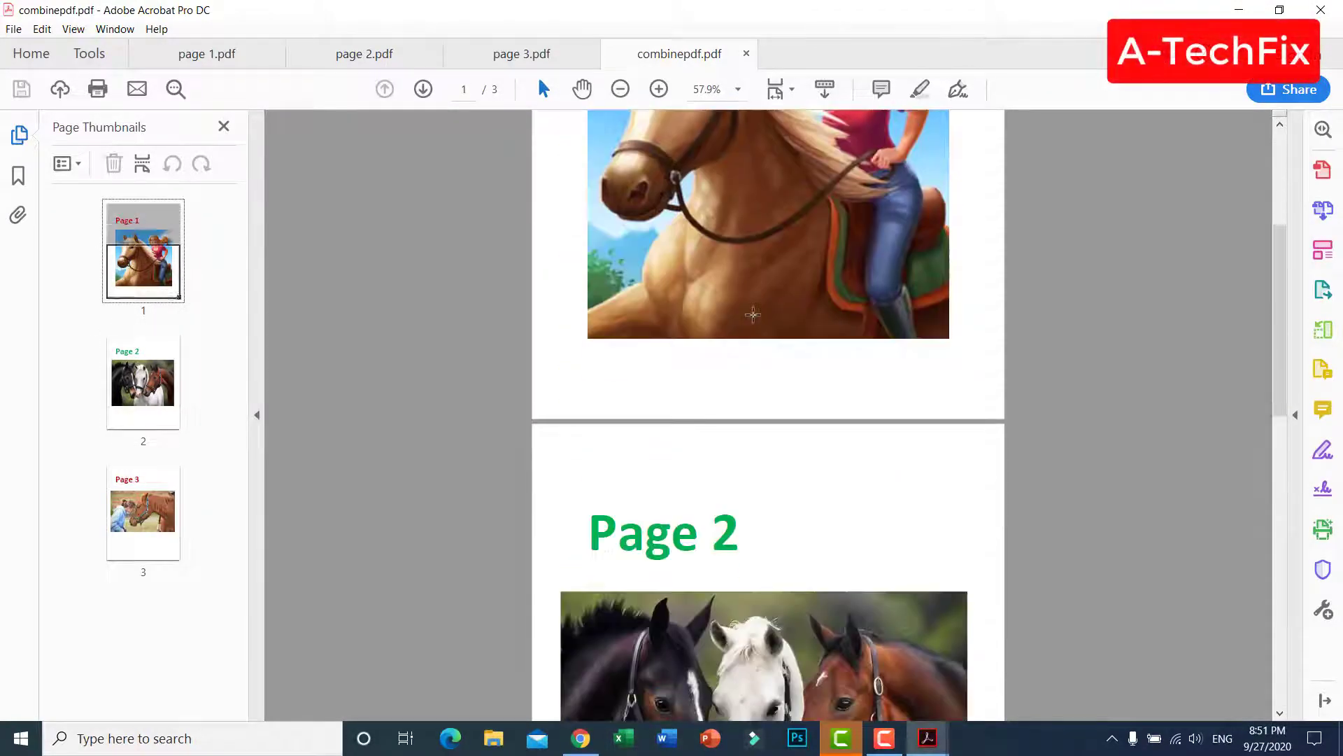
pyautogui.scroll(-3, 751, 312)
pyautogui.scroll(-3, 751, 312)
pyautogui.scroll(-3, 752, 313)
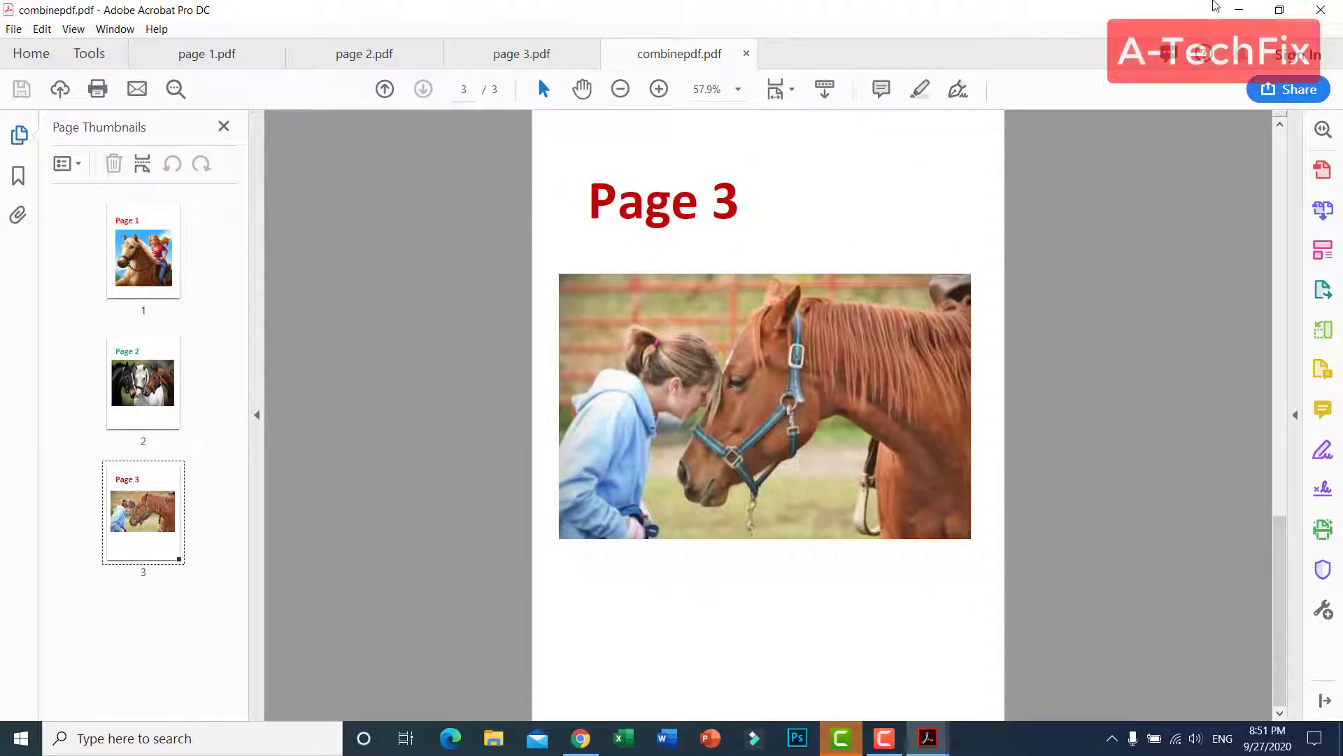
# Step: Close the combinepdf.pdf and page 3.pdf documents, each as the current tab only
pyautogui.click(1334, 6)
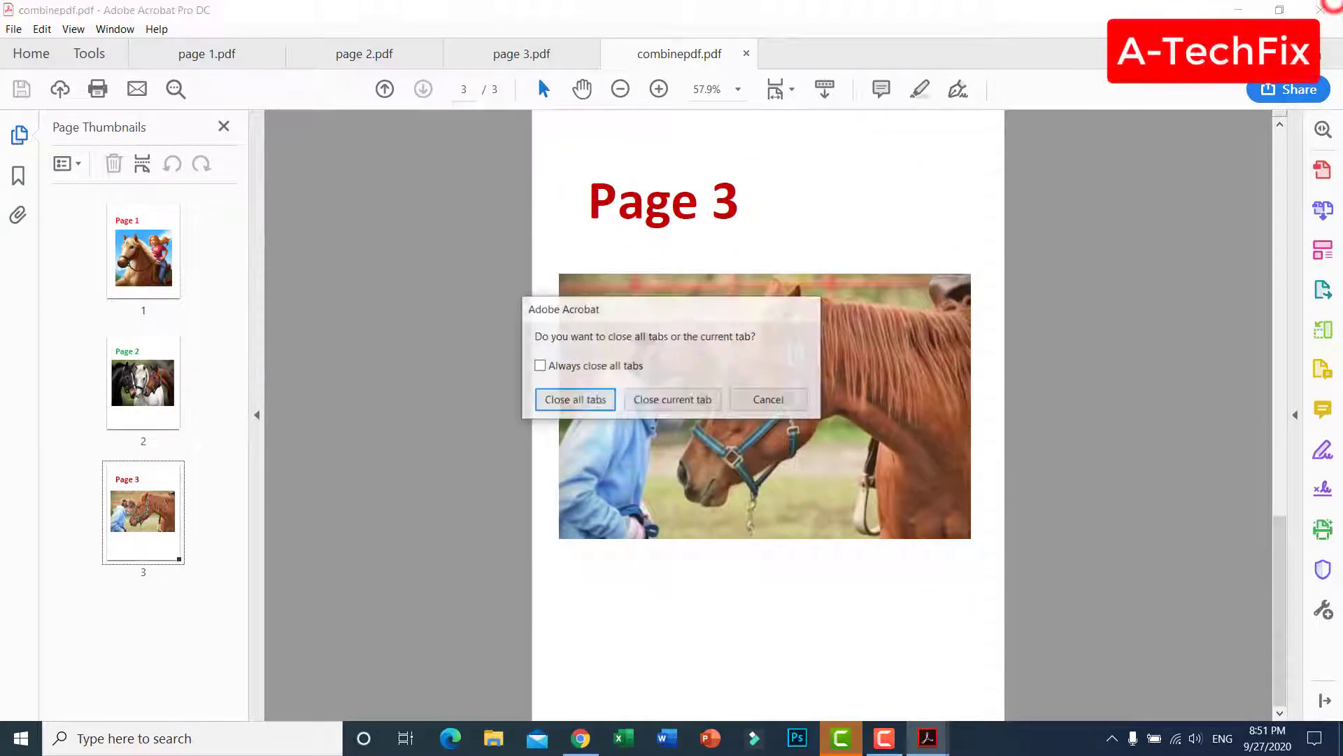
pyautogui.click(687, 403)
pyautogui.click(1320, 9)
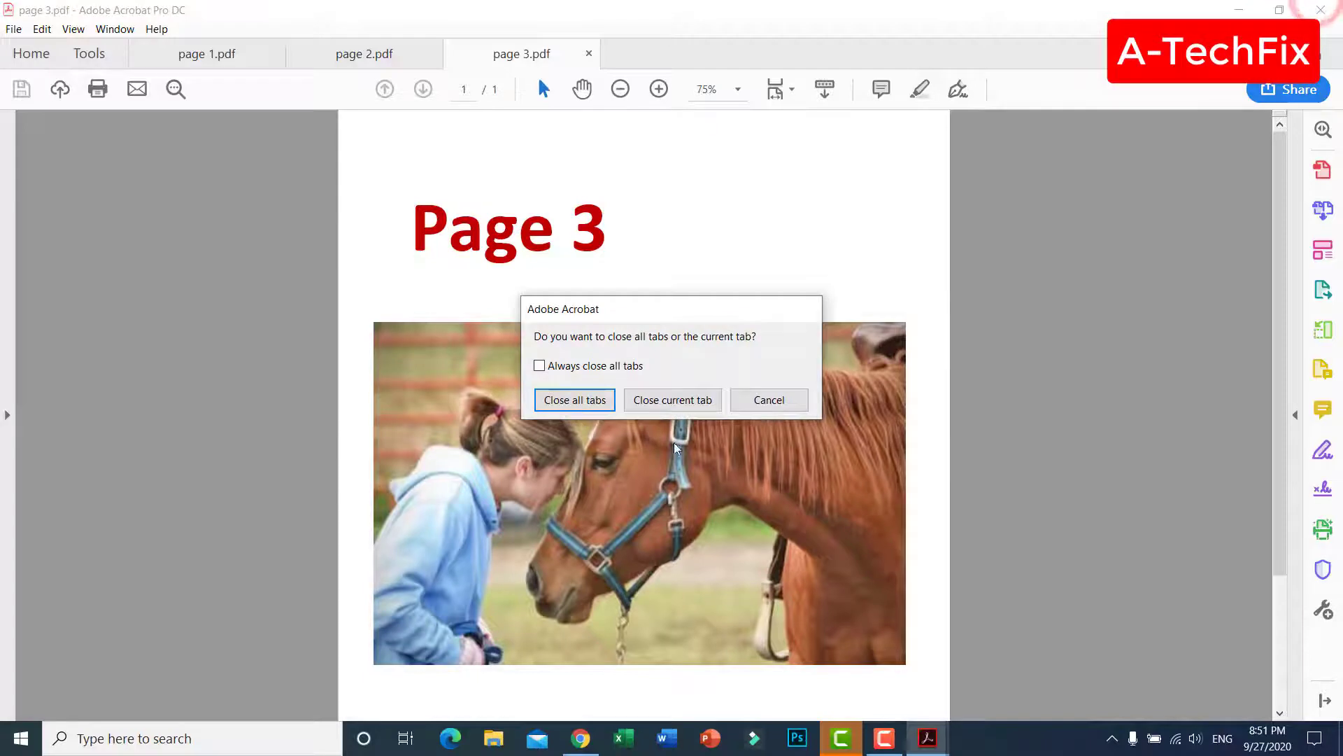
pyautogui.click(676, 400)
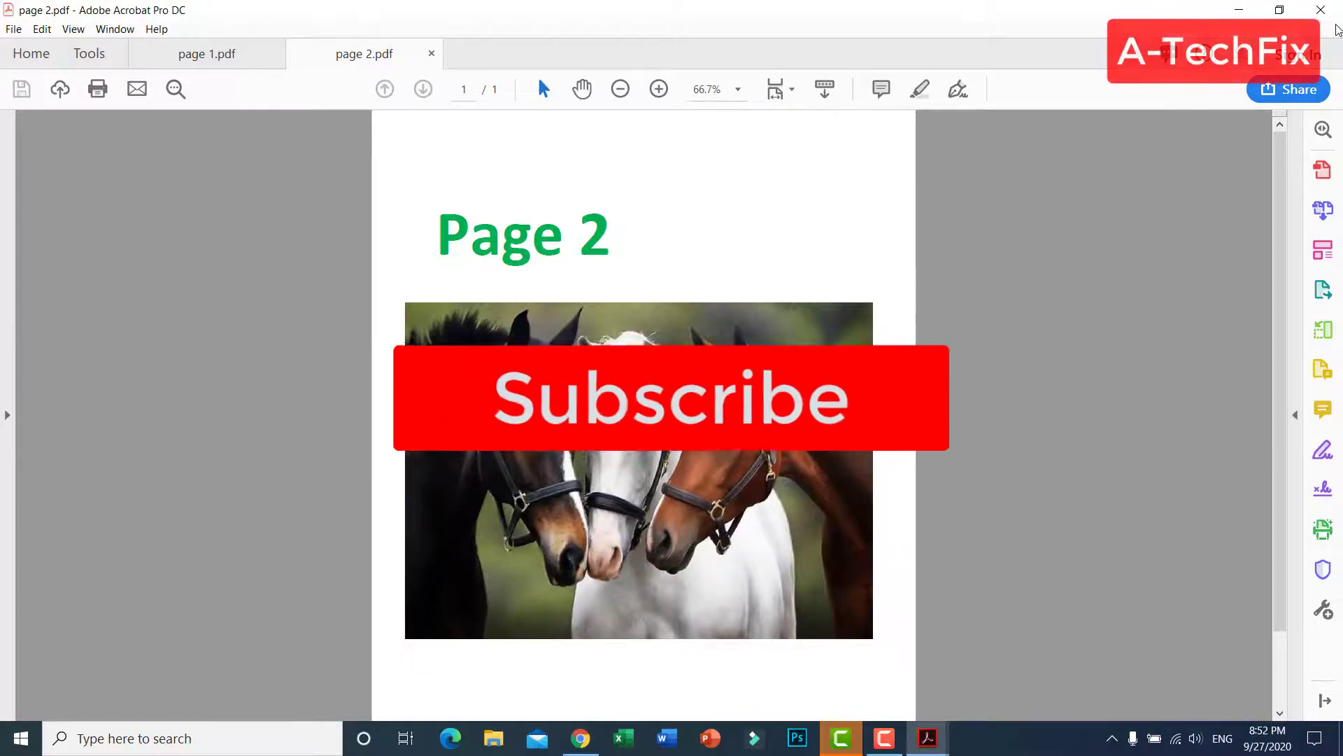